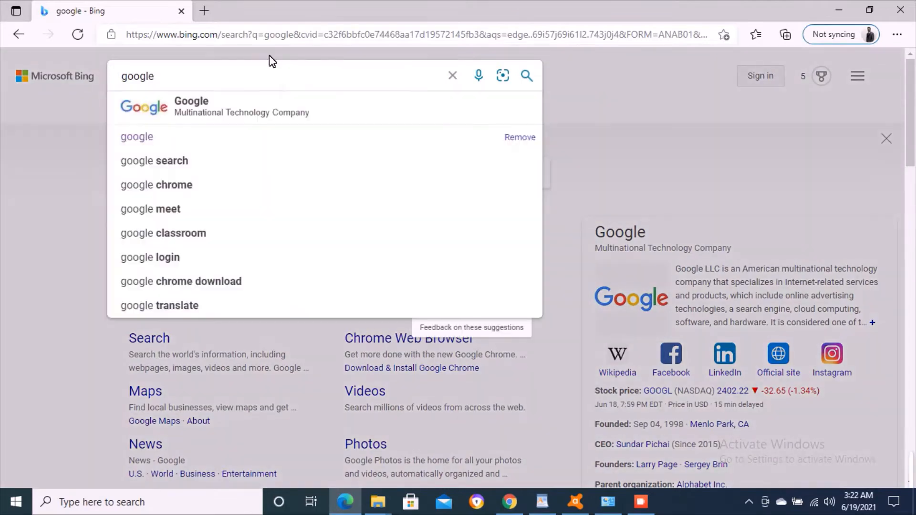
- Go to google.com in Microsoft Edge's address bar
{"action": "left_click", "coordinate": [294, 35]}
{"action": "type", "text": "googlec"}
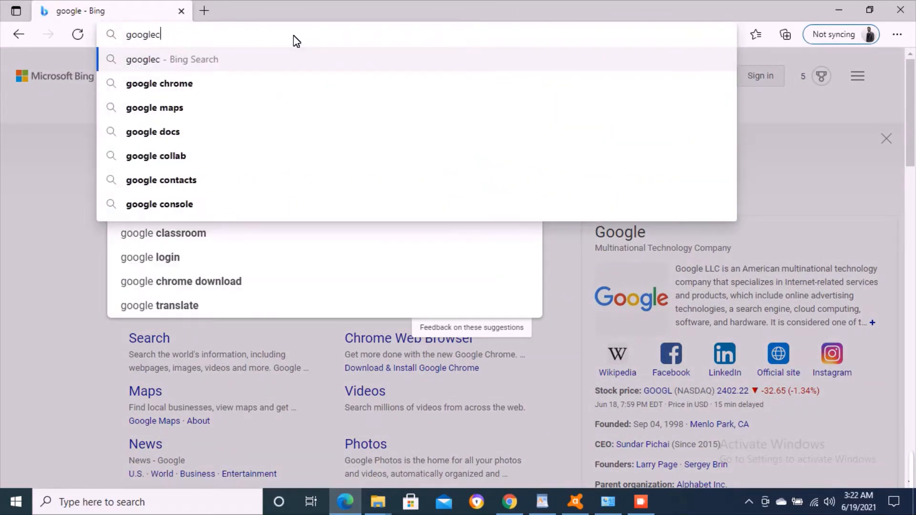
{"action": "key", "text": "BackSpace"}
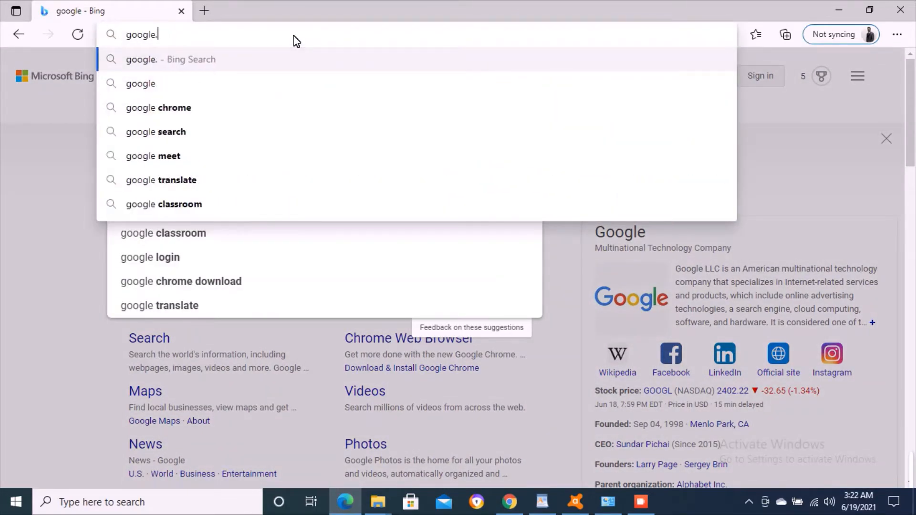
{"action": "type", "text": ".com"}
{"action": "key", "text": "Return"}
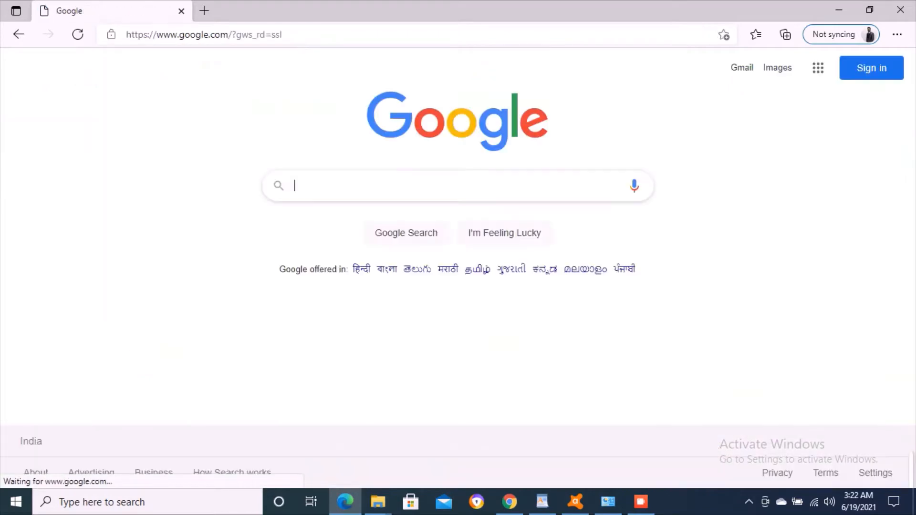
- Search for 'xampp download' and open the 'Download XAMPP - Apache Friends' result
{"action": "type", "text": "xam"}
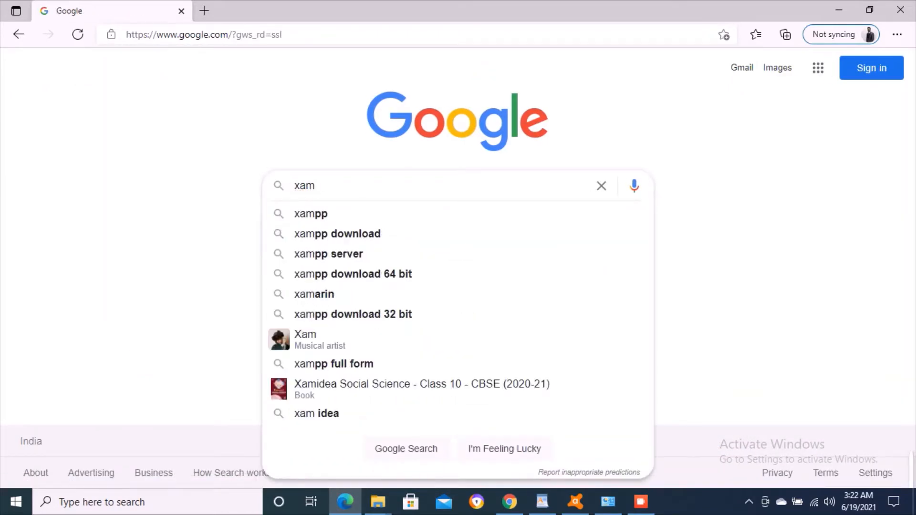
{"action": "key", "text": "Down"}
{"action": "key", "text": "Down"}
{"action": "key", "text": "Return"}
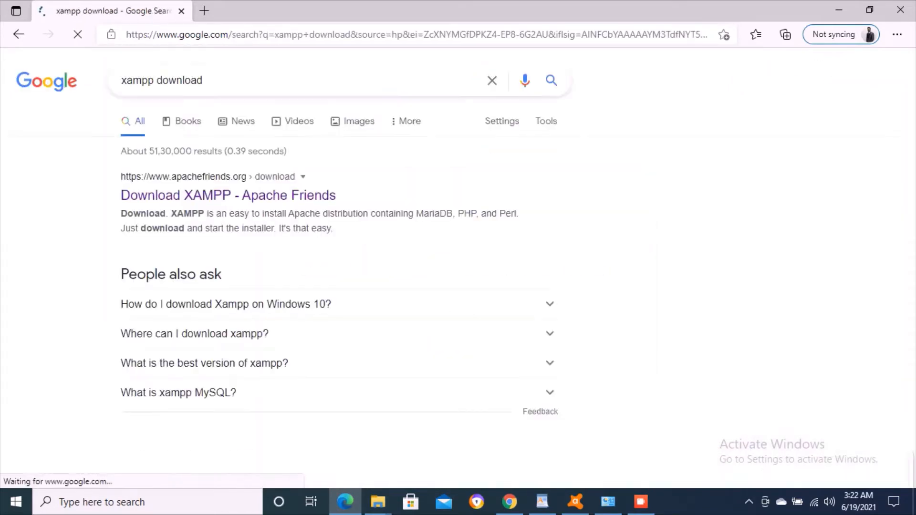
{"action": "left_click", "coordinate": [288, 196]}
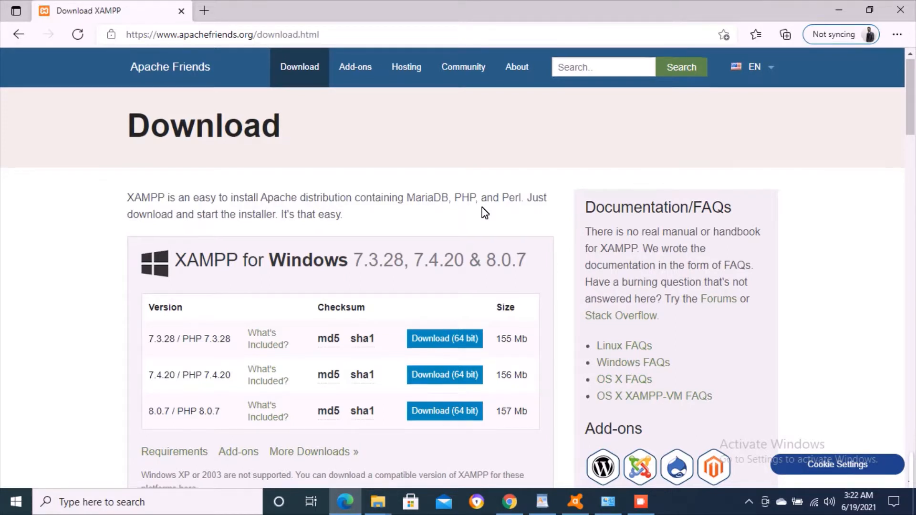
- Find XAMPP for Windows and download the 64-bit 7.3.28 installer
{"action": "scroll", "coordinate": [485, 212], "scroll_direction": "down", "scroll_amount": 4}
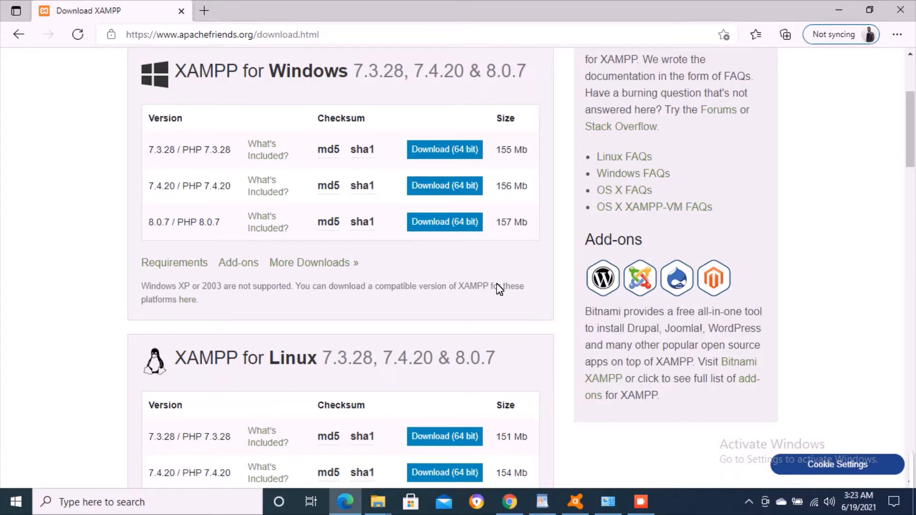
{"action": "scroll", "coordinate": [499, 289], "scroll_direction": "down", "scroll_amount": 2}
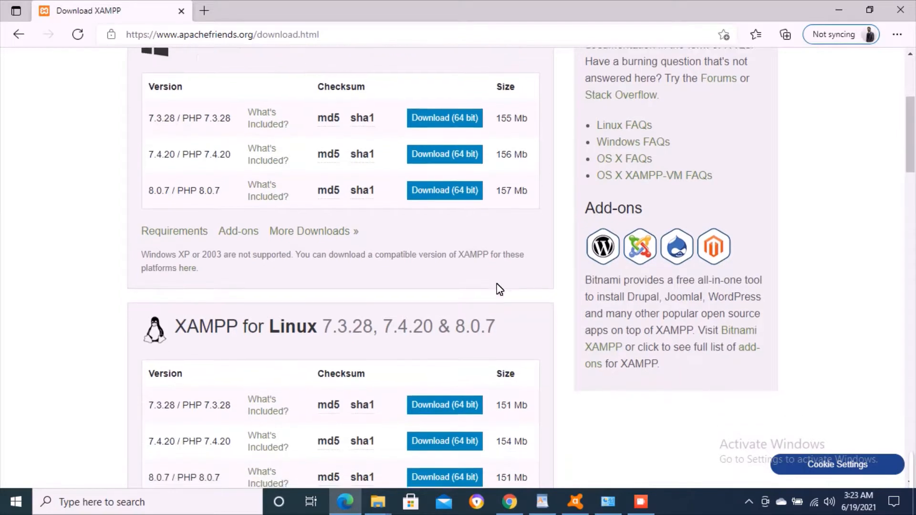
{"action": "scroll", "coordinate": [499, 289], "scroll_direction": "up", "scroll_amount": 3}
{"action": "scroll", "coordinate": [499, 289], "scroll_direction": "up", "scroll_amount": 2}
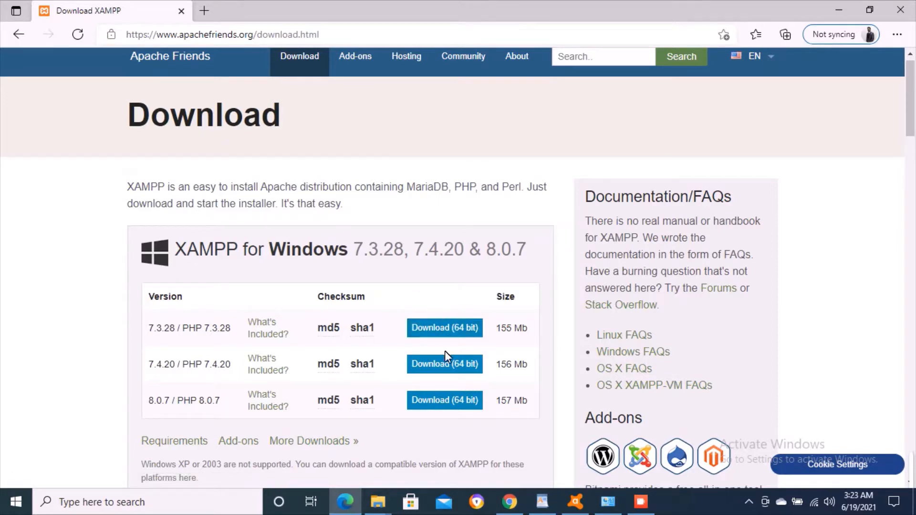
{"action": "scroll", "coordinate": [444, 351], "scroll_direction": "down", "scroll_amount": 5}
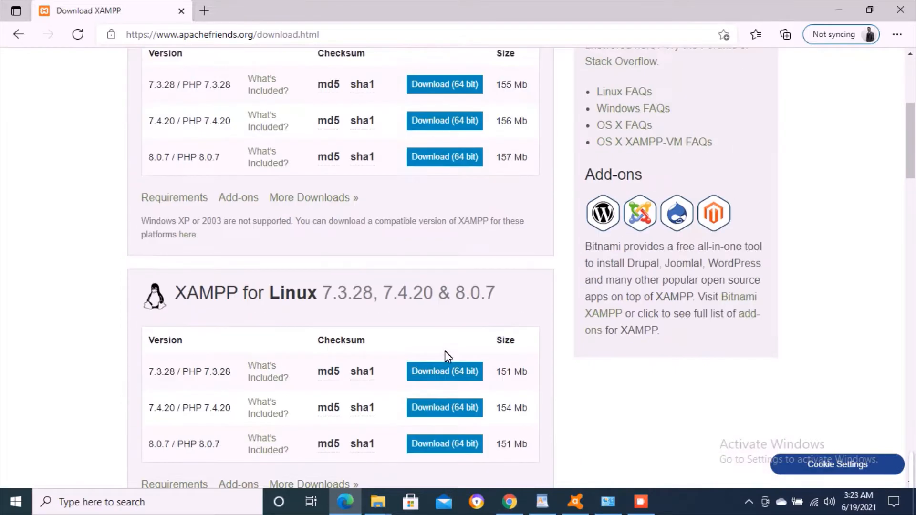
{"action": "scroll", "coordinate": [445, 356], "scroll_direction": "up", "scroll_amount": 3}
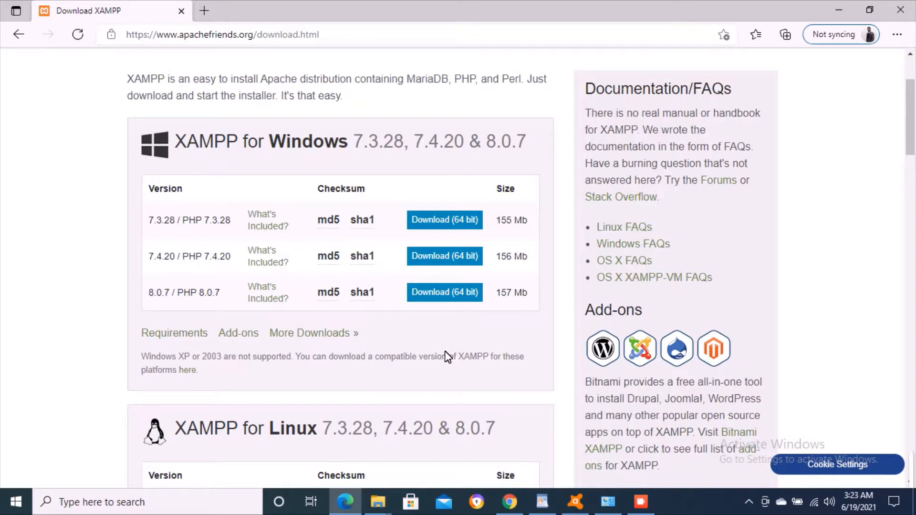
{"action": "left_click", "coordinate": [445, 223]}
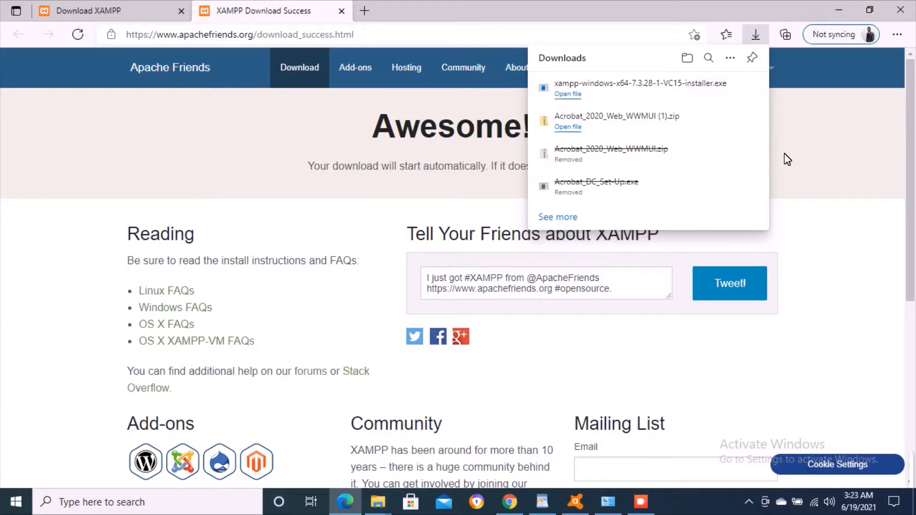
- Run the downloaded XAMPP installer from the Downloads list and dismiss the list
{"action": "left_click", "coordinate": [568, 94]}
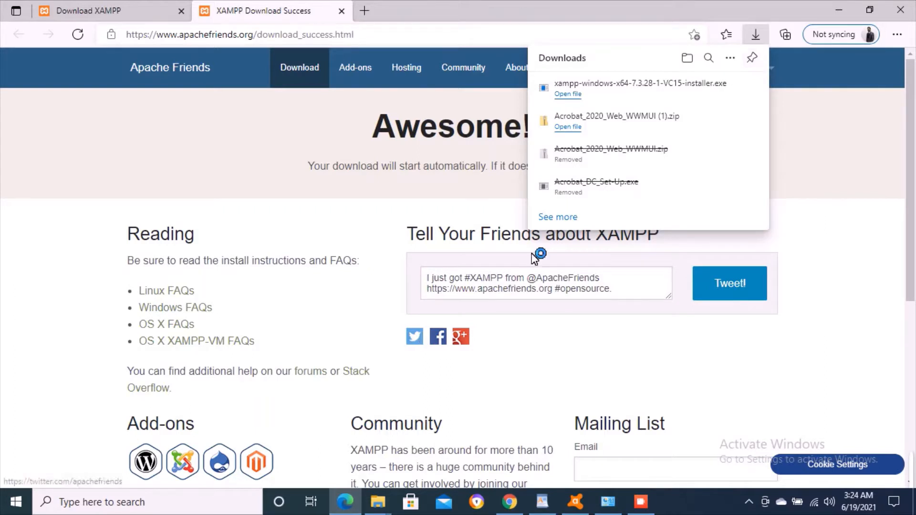
{"action": "left_click", "coordinate": [810, 196]}
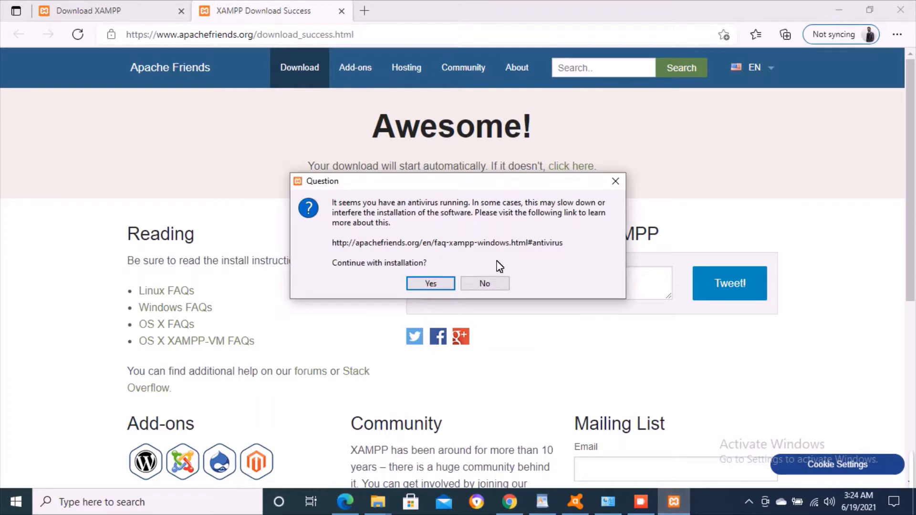
- Accept the antivirus question and the UAC warning to continue installing
{"action": "left_click", "coordinate": [431, 283]}
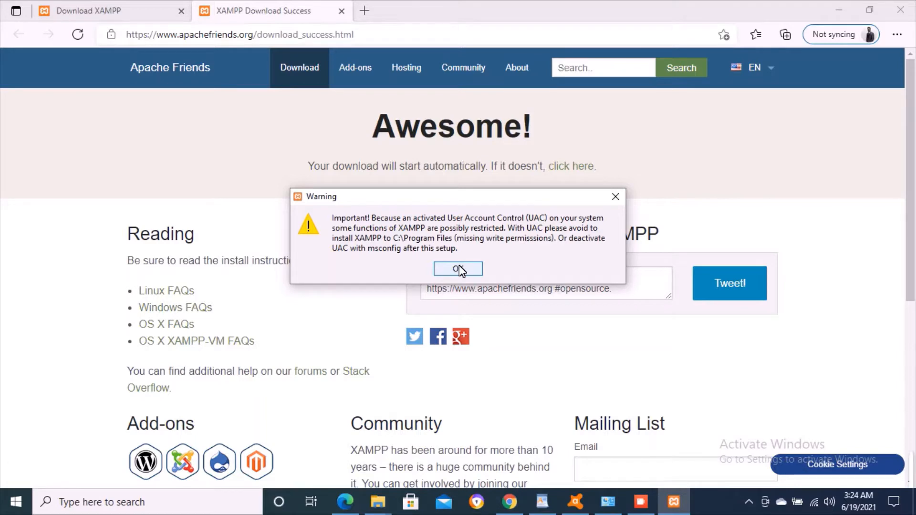
{"action": "left_click", "coordinate": [458, 270]}
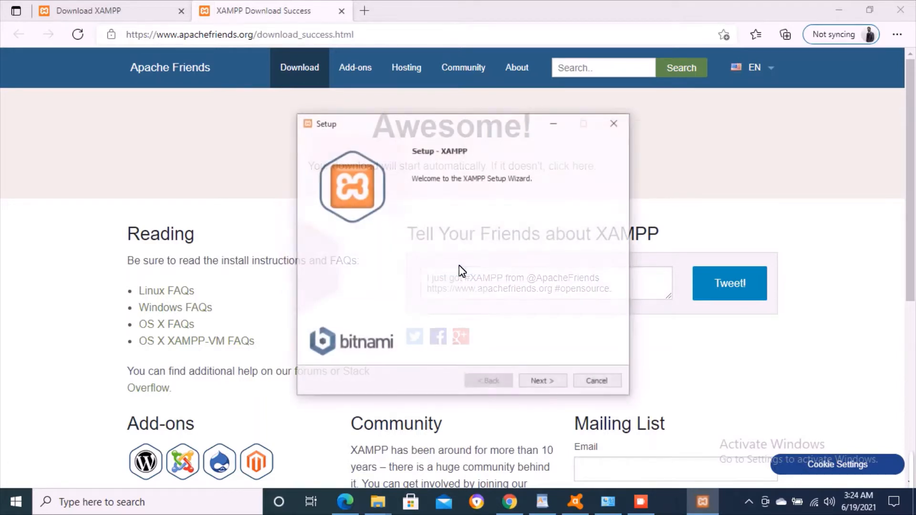
- Exclude FileZilla, Mercury, Tomcat and Perl, keeping Apache, MySQL, PHP and phpMyAdmin
{"action": "left_click", "coordinate": [544, 382]}
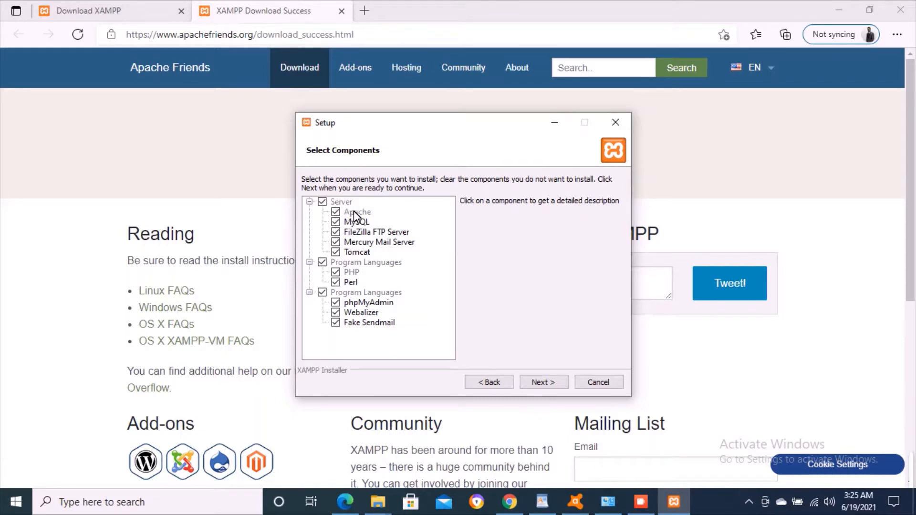
{"action": "left_click", "coordinate": [336, 233]}
{"action": "left_click", "coordinate": [336, 242]}
{"action": "left_click", "coordinate": [336, 252]}
{"action": "left_click", "coordinate": [336, 282]}
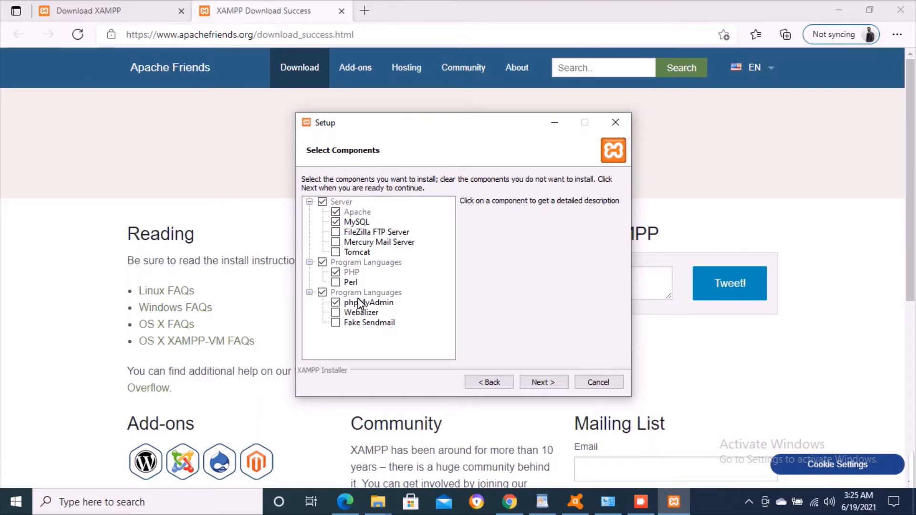
{"action": "left_click", "coordinate": [548, 383]}
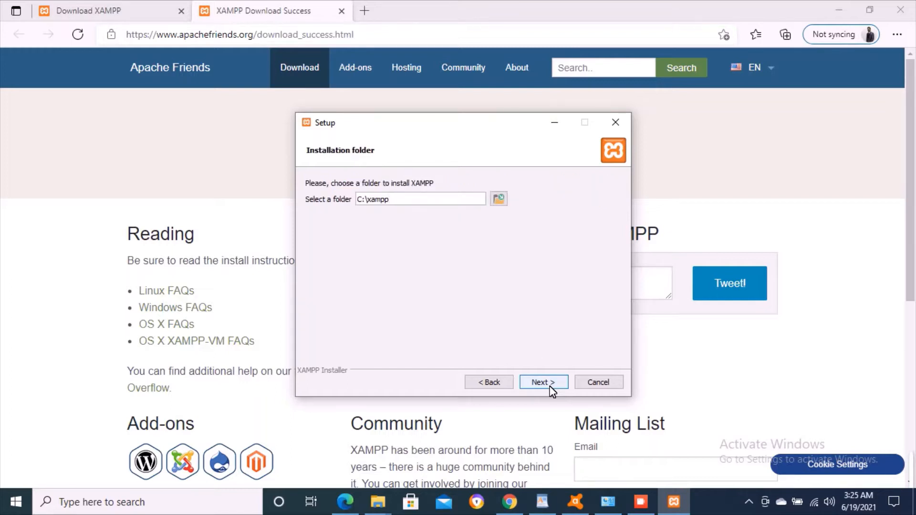
- Install XAMPP to C:\xampp in English, closing the Bitnami page, then finish setup
{"action": "left_click", "coordinate": [550, 387]}
{"action": "left_click", "coordinate": [552, 388]}
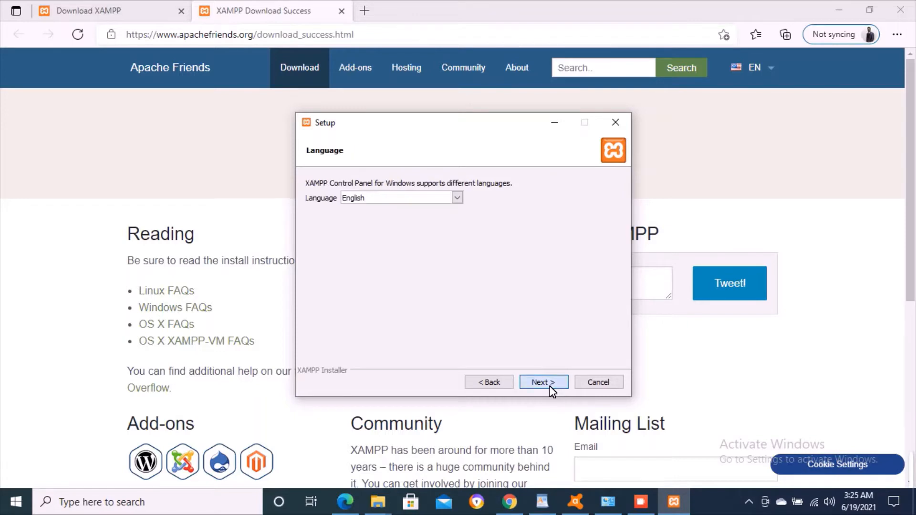
{"action": "left_click", "coordinate": [544, 382]}
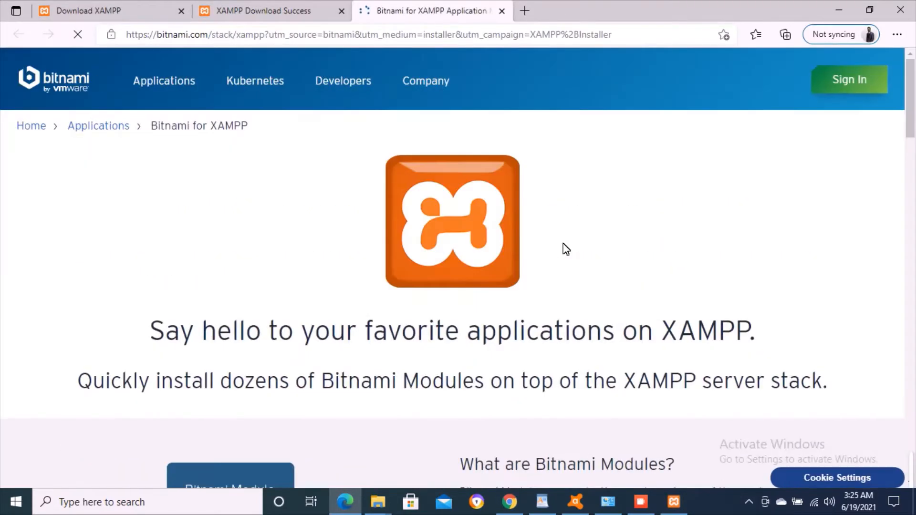
{"action": "left_click", "coordinate": [502, 11]}
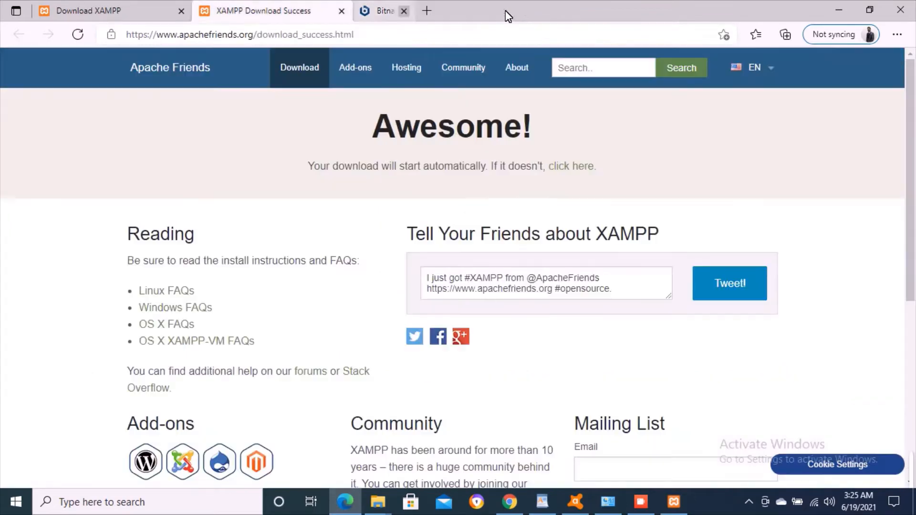
{"action": "left_click", "coordinate": [673, 502]}
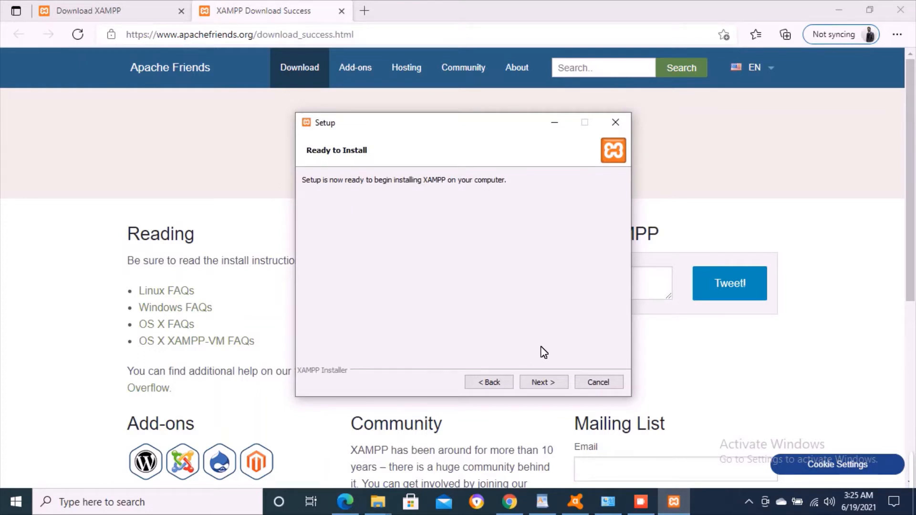
{"action": "left_click", "coordinate": [543, 382]}
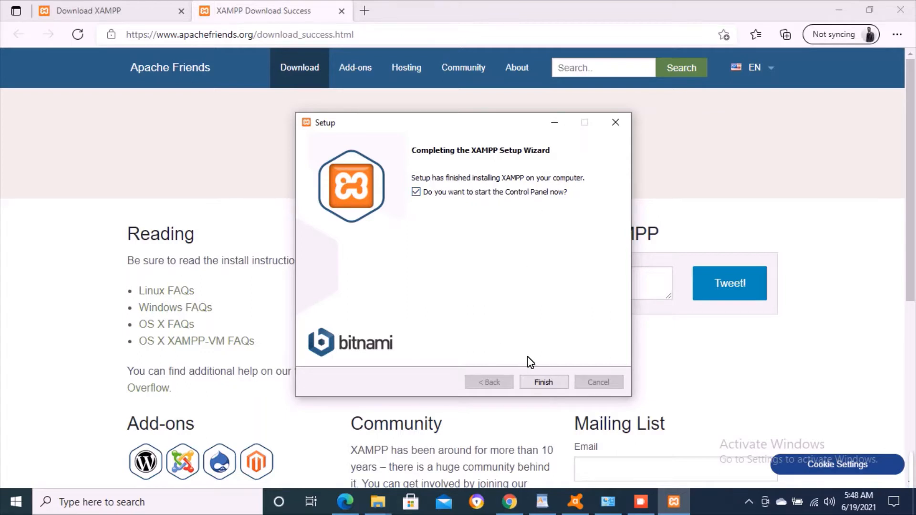
{"action": "left_click", "coordinate": [543, 383]}
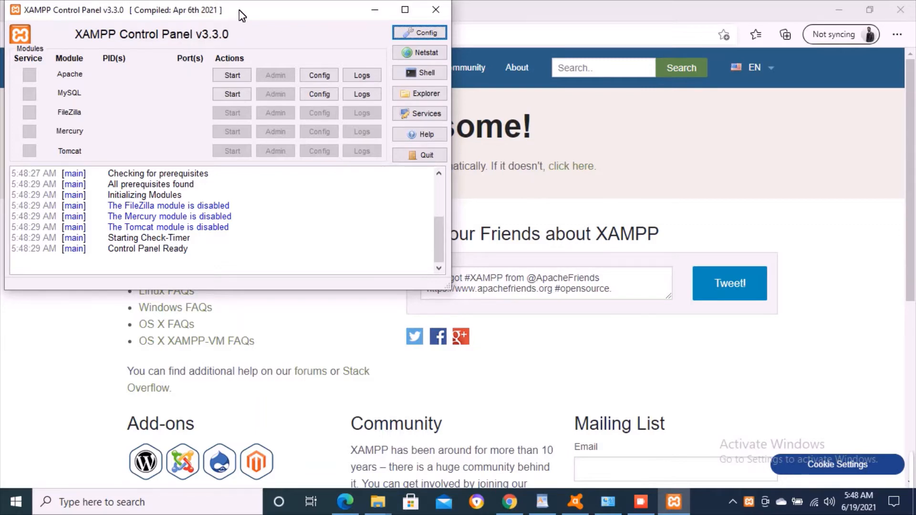
- Center the Control Panel window and start the Apache and MySQL servers
{"action": "left_click_drag", "start_coordinate": [240, 10], "coordinate": [464, 100]}
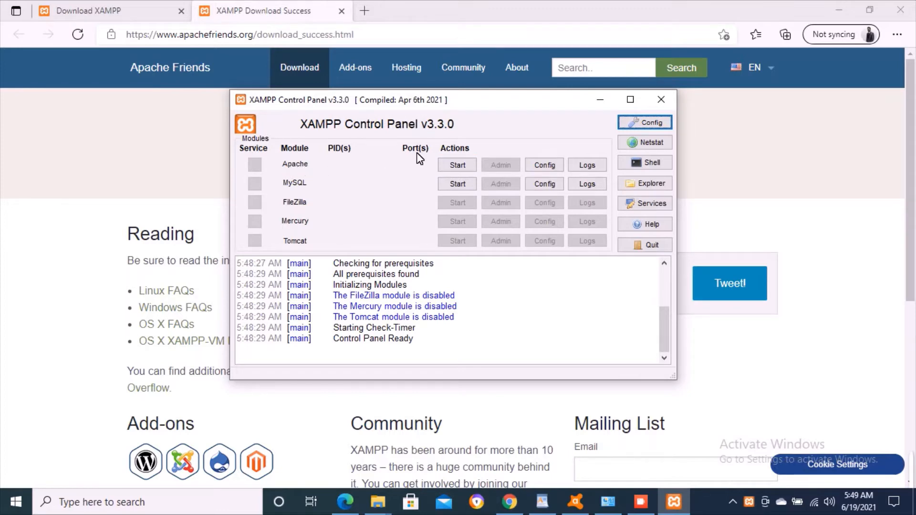
{"action": "left_click", "coordinate": [457, 169]}
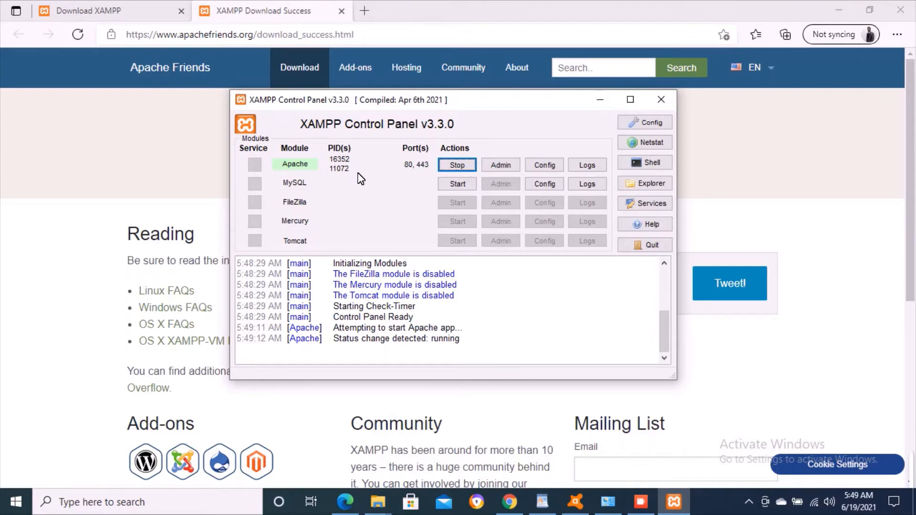
{"action": "left_click", "coordinate": [453, 186]}
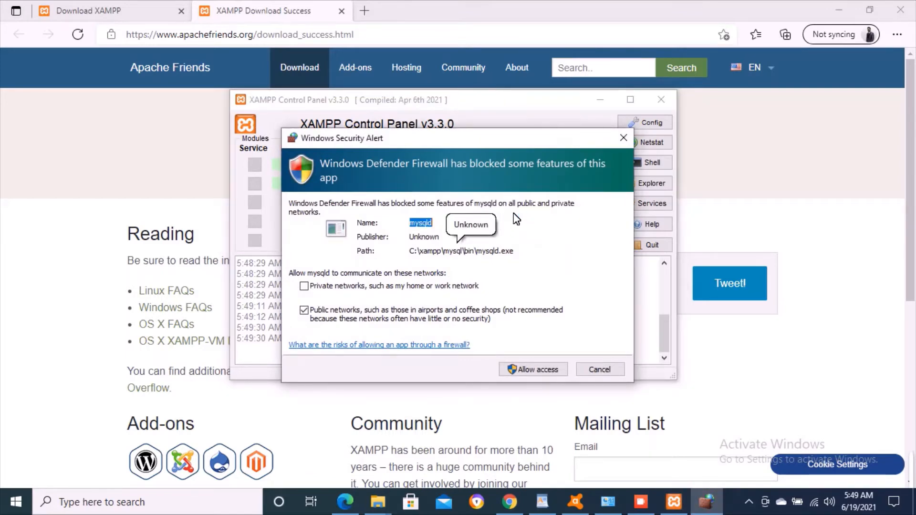
- Allow mysqld through Windows Firewall and bring Edge's download page back to front
{"action": "left_click", "coordinate": [543, 374]}
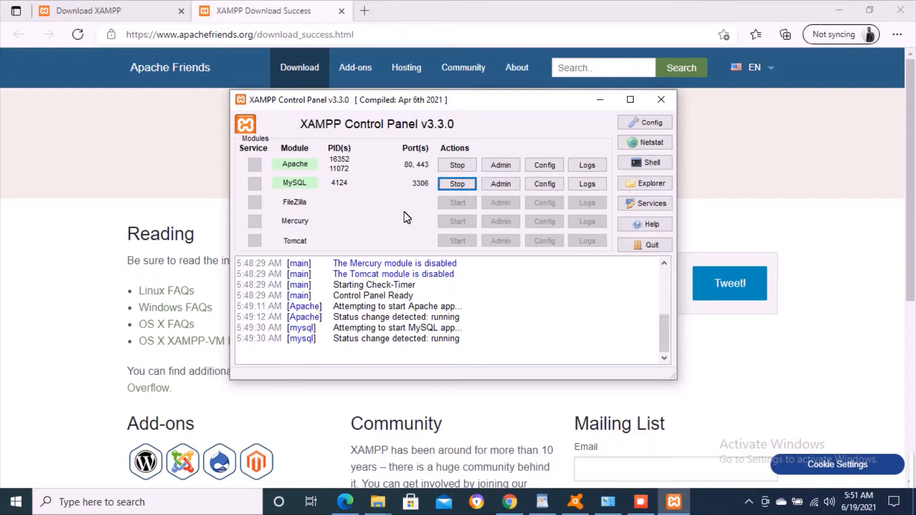
{"action": "left_click", "coordinate": [147, 156]}
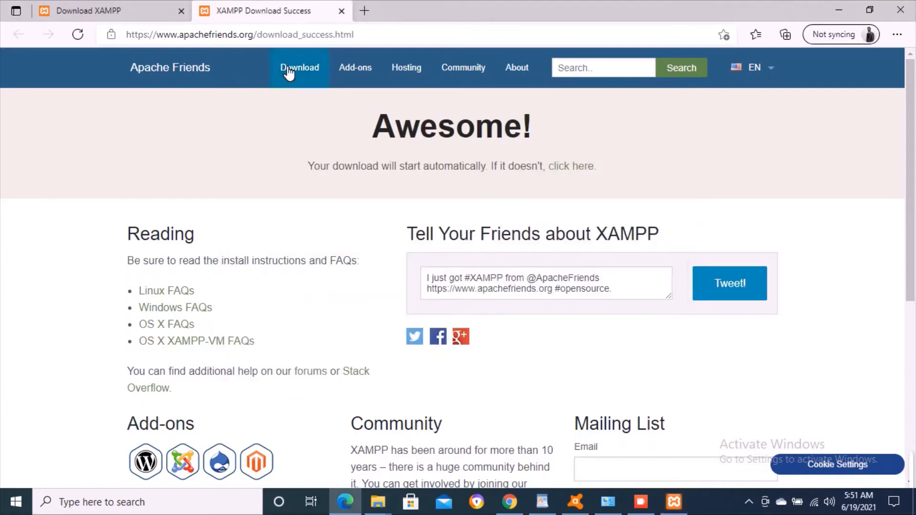
{"action": "left_click", "coordinate": [364, 11]}
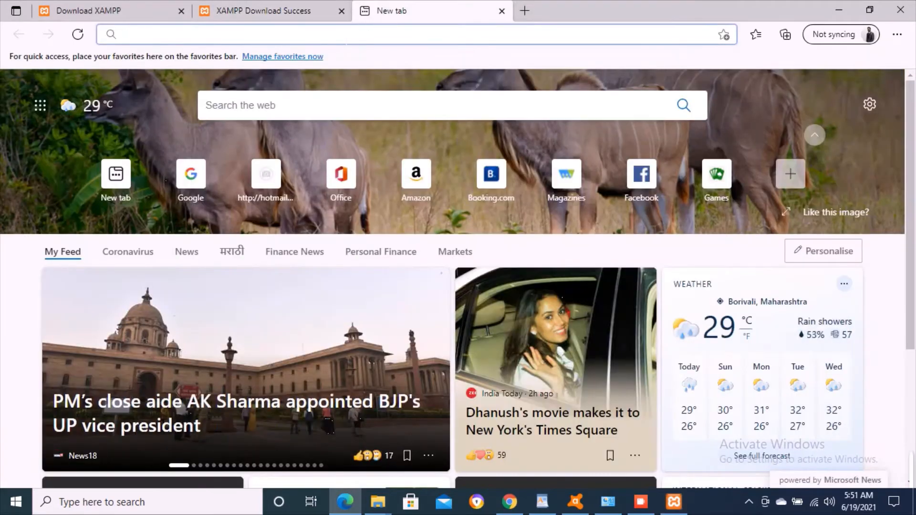
{"action": "type", "text": "loca"}
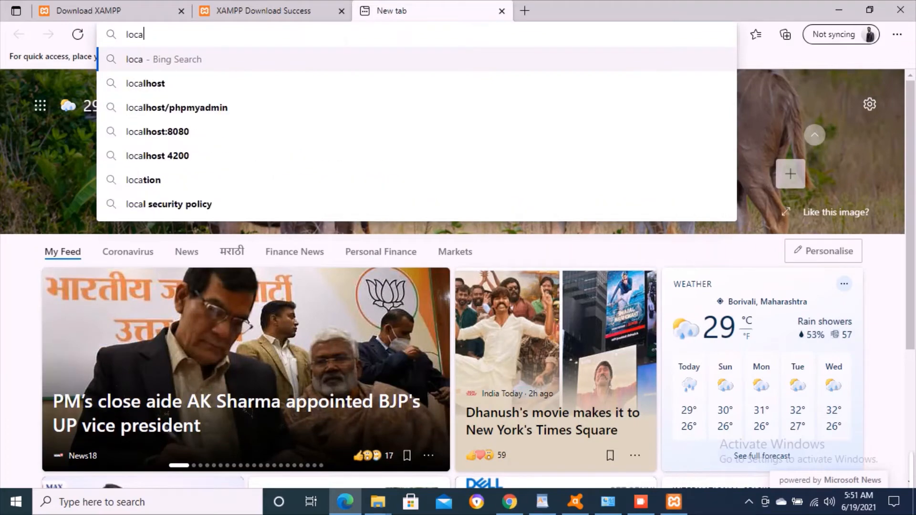
{"action": "type", "text": "lhost"}
{"action": "key", "text": "Return"}
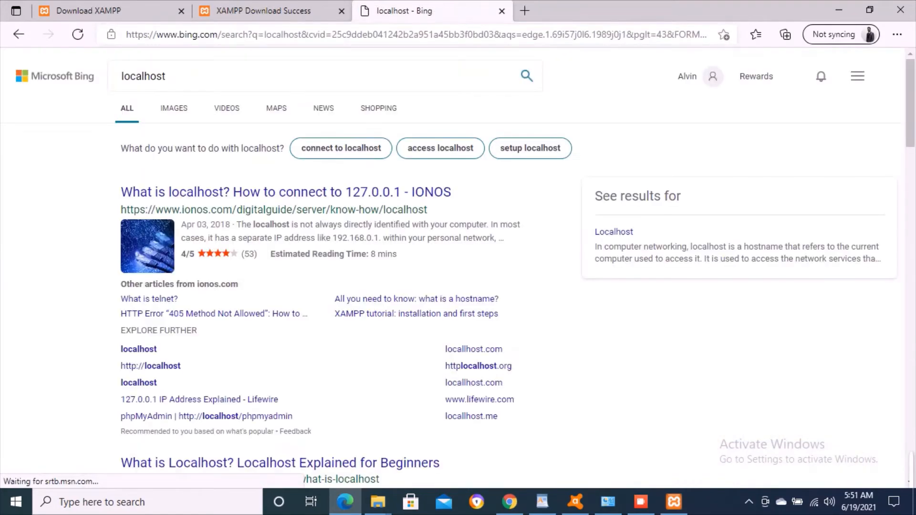
{"action": "left_click", "coordinate": [337, 38]}
{"action": "type", "text": "h"}
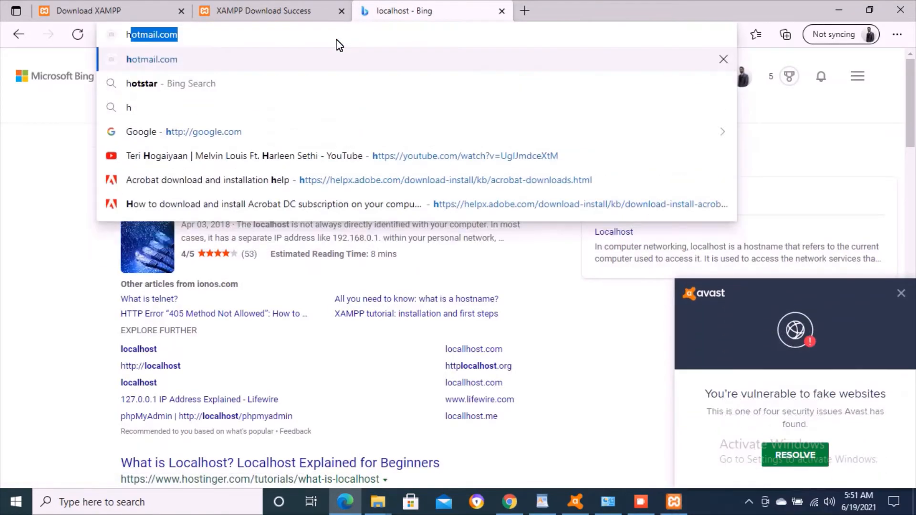
{"action": "type", "text": "ttp"}
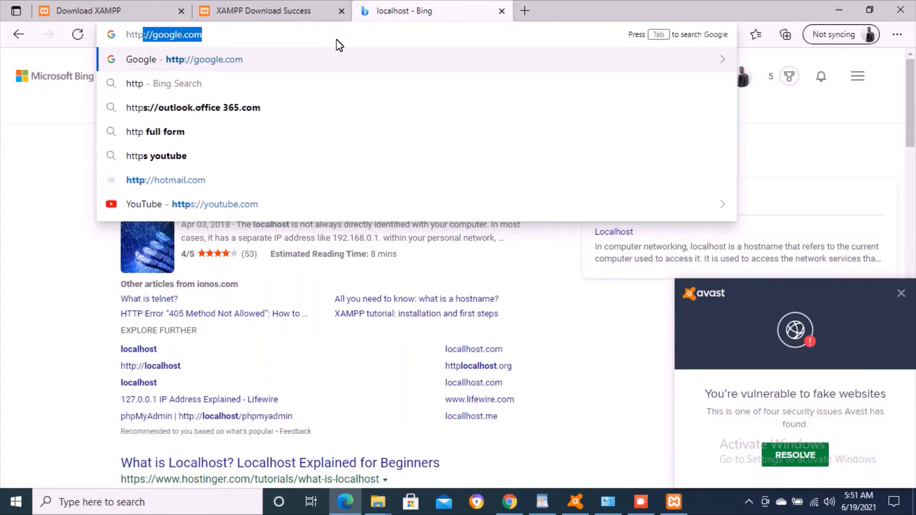
{"action": "type", "text": "://"}
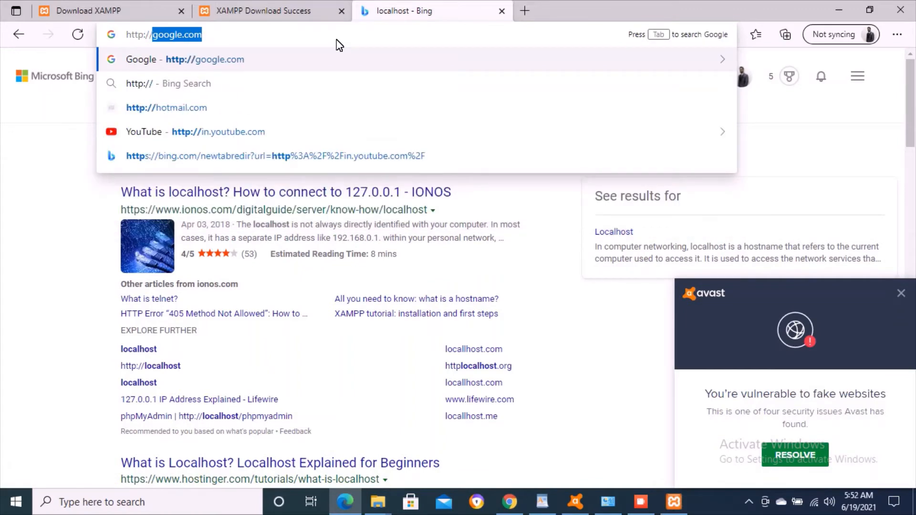
{"action": "type", "text": "localhost"}
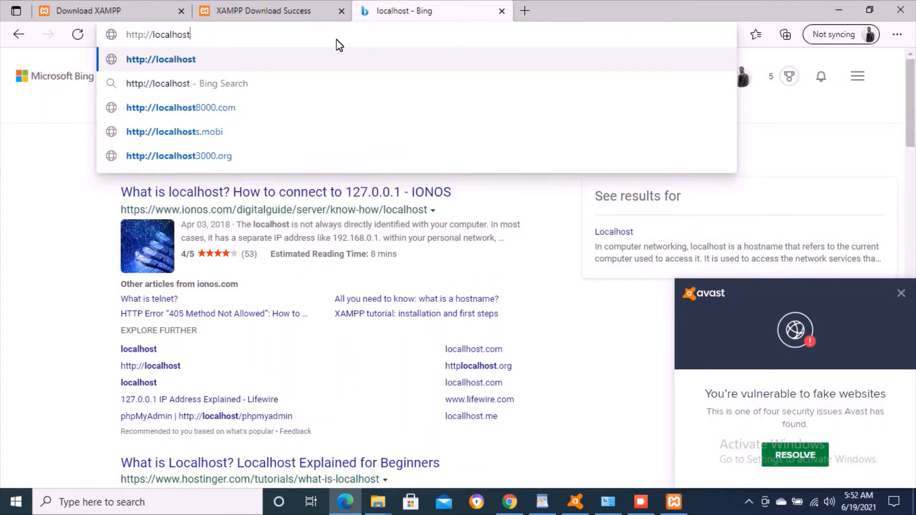
{"action": "key", "text": "Return"}
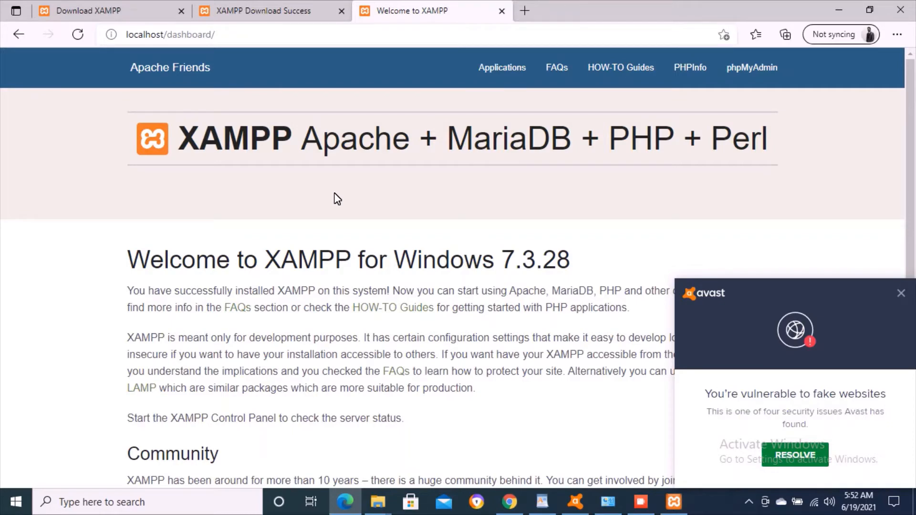
{"action": "left_click", "coordinate": [674, 502]}
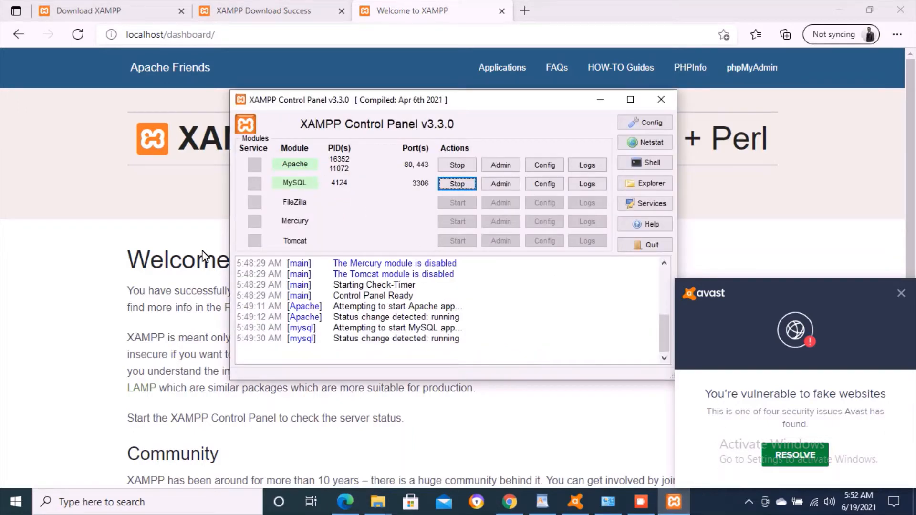
{"action": "left_click", "coordinate": [130, 263]}
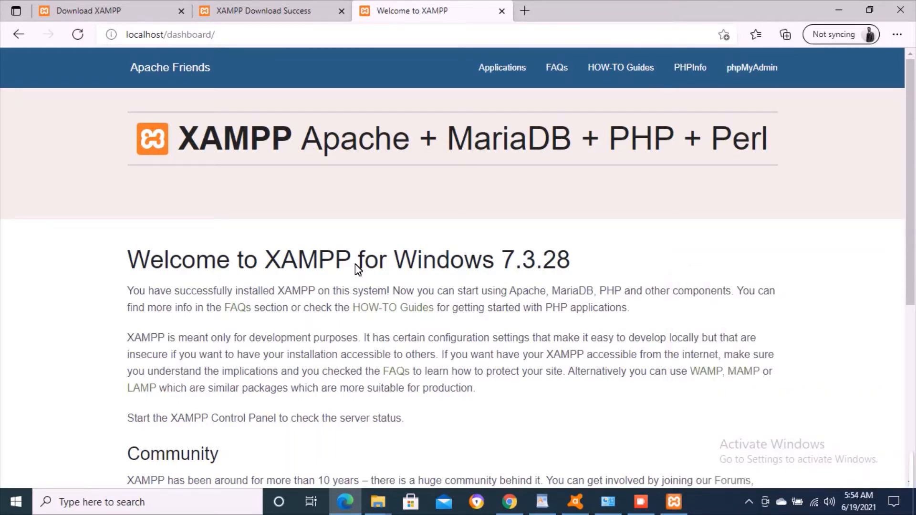
- Bring the File Explorer window forward and step back to Local Disk (C:)
{"action": "left_click", "coordinate": [238, 34]}
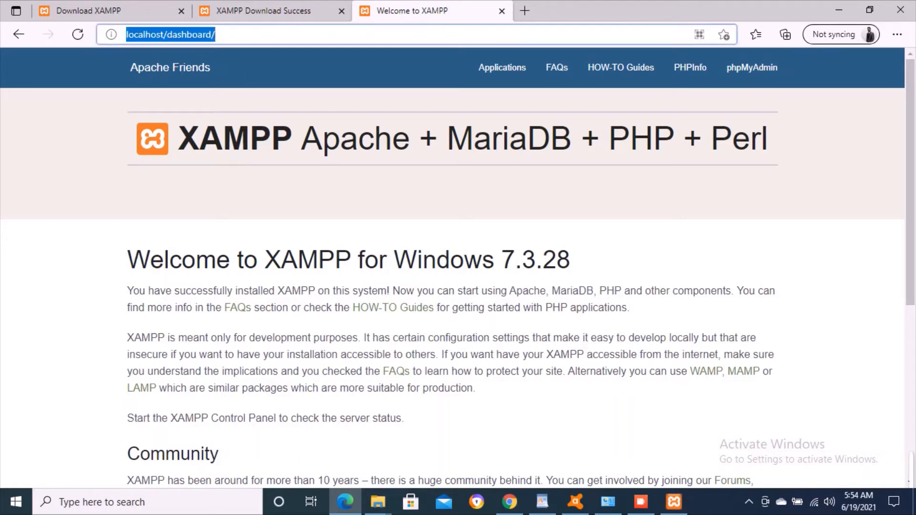
{"action": "left_click", "coordinate": [217, 34]}
{"action": "mouse_move", "coordinate": [378, 502]}
{"action": "left_click", "coordinate": [493, 443]}
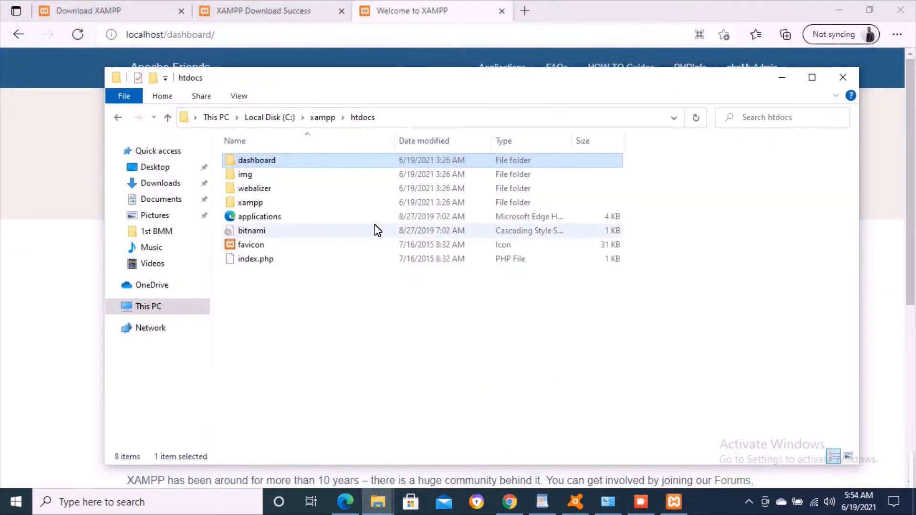
{"action": "left_click", "coordinate": [338, 324]}
{"action": "key", "text": "BackSpace"}
{"action": "key", "text": "BackSpace"}
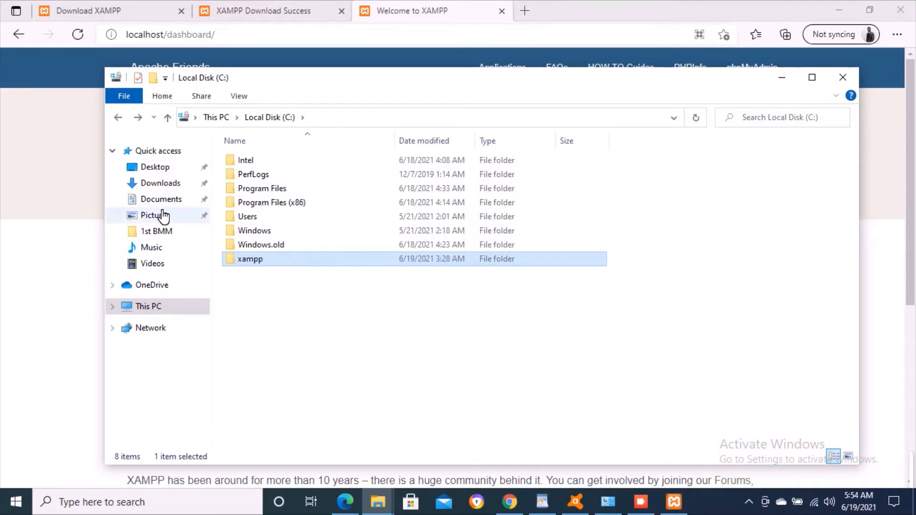
- Browse via This PC to C:\xampp\htdocs, selecting the dashboard folder and index.php
{"action": "left_click", "coordinate": [113, 307]}
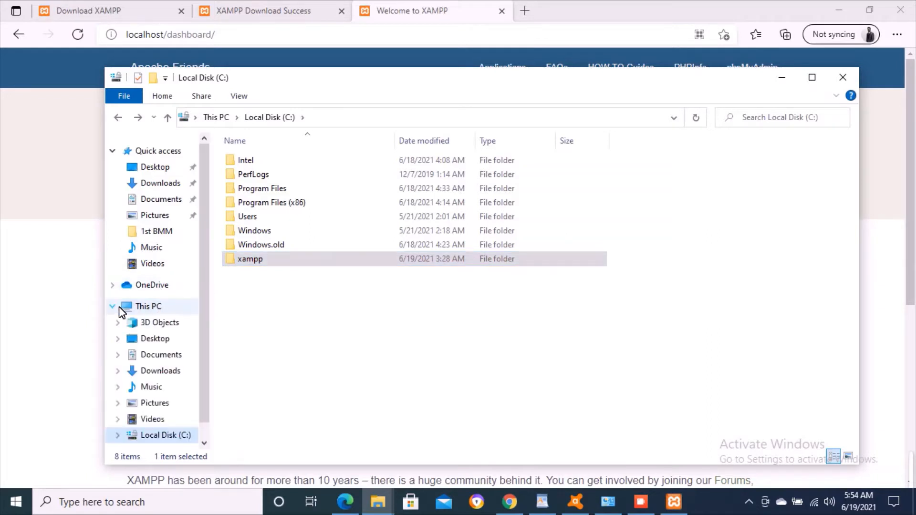
{"action": "scroll", "coordinate": [168, 390], "scroll_direction": "down", "scroll_amount": 1}
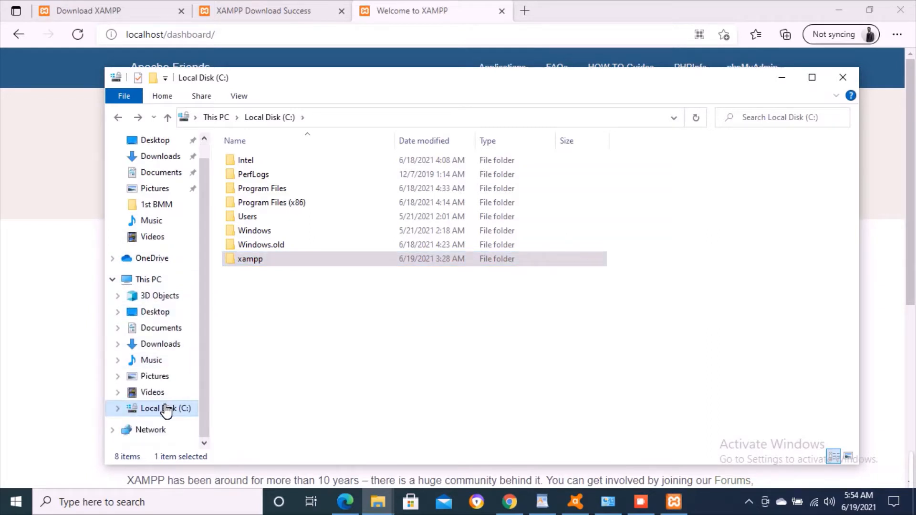
{"action": "left_click", "coordinate": [165, 409]}
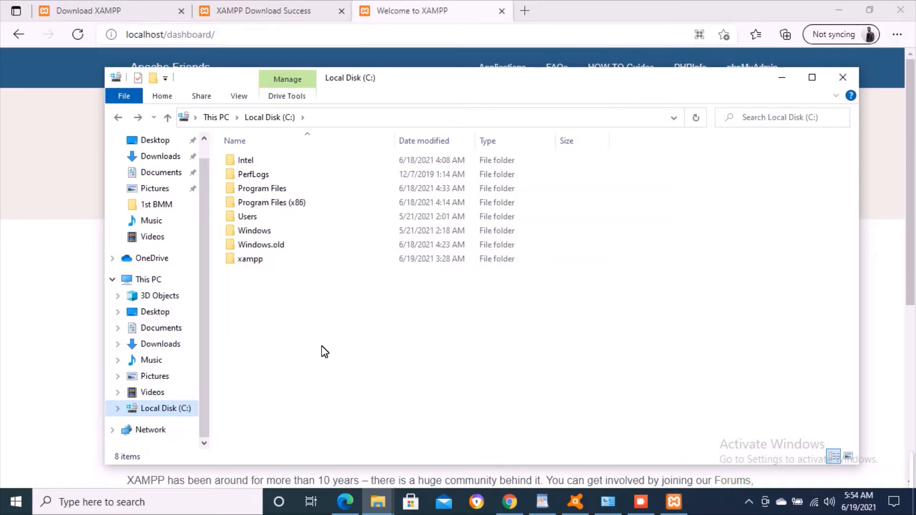
{"action": "left_click", "coordinate": [260, 262]}
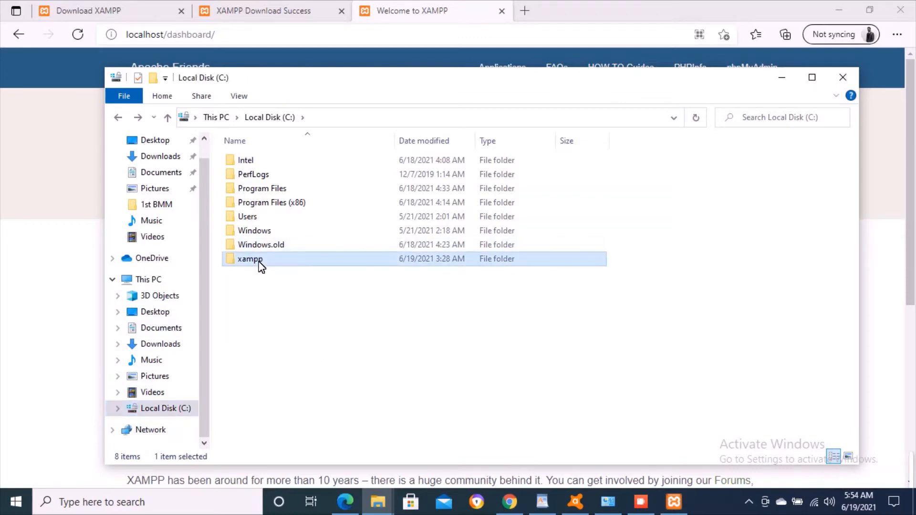
{"action": "double_click", "coordinate": [260, 263]}
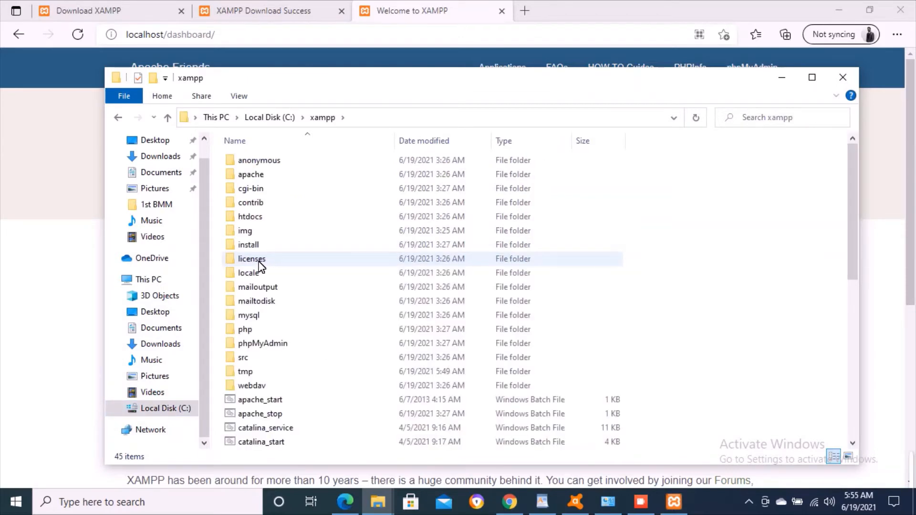
{"action": "key", "text": "Down"}
{"action": "key", "text": "Down"}
{"action": "key", "text": "Down"}
{"action": "key", "text": "Down"}
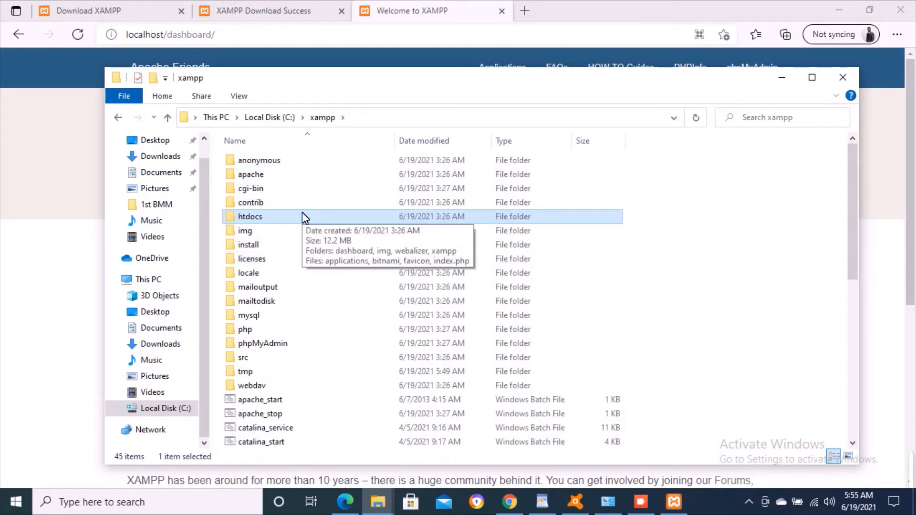
{"action": "double_click", "coordinate": [252, 218]}
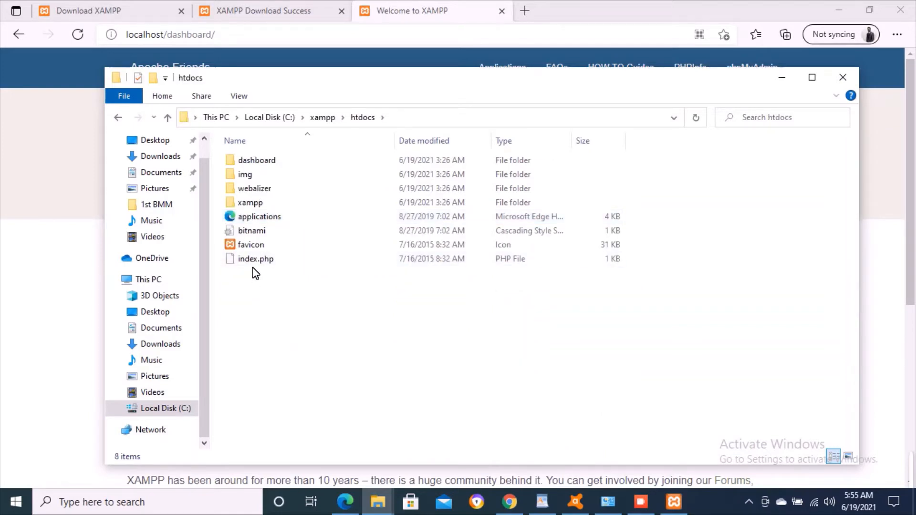
{"action": "left_click", "coordinate": [274, 161]}
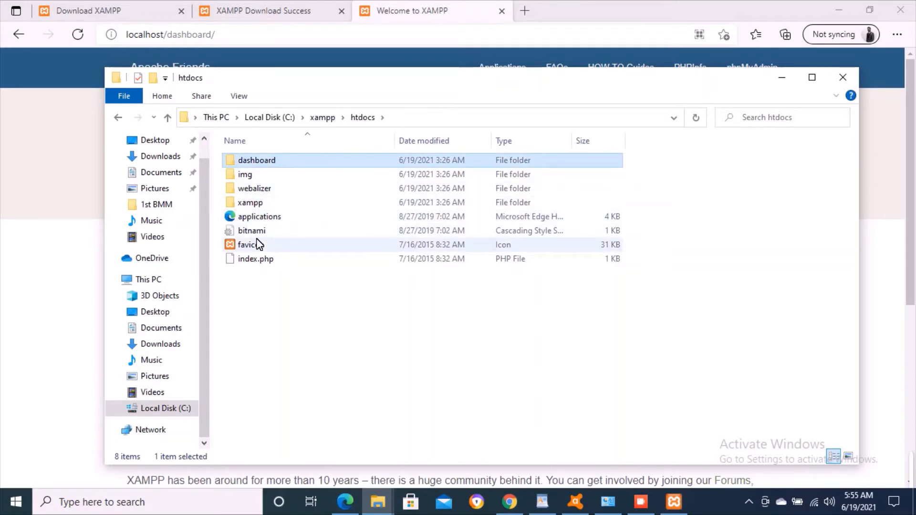
{"action": "left_click", "coordinate": [253, 260]}
- Open the htdocs index.php in Notepad without making Notepad the default app for .php files
{"action": "right_click", "coordinate": [253, 262]}
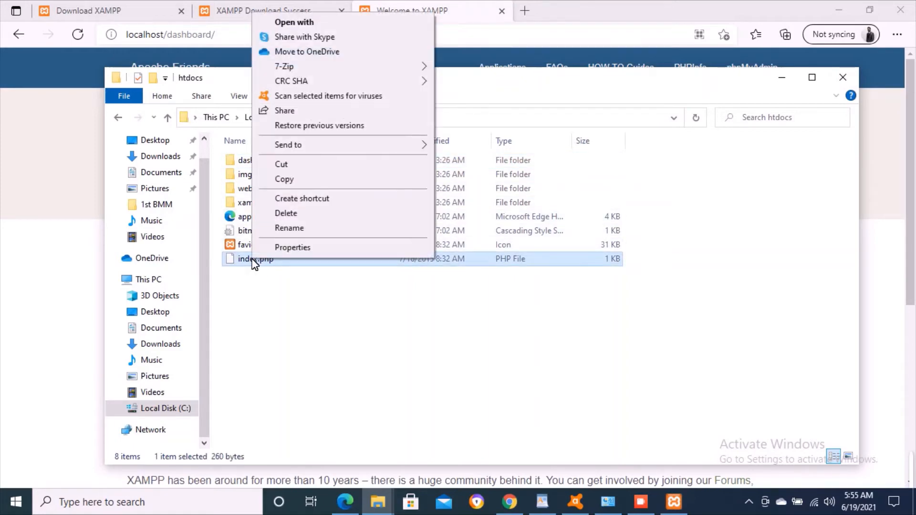
{"action": "left_click", "coordinate": [350, 26]}
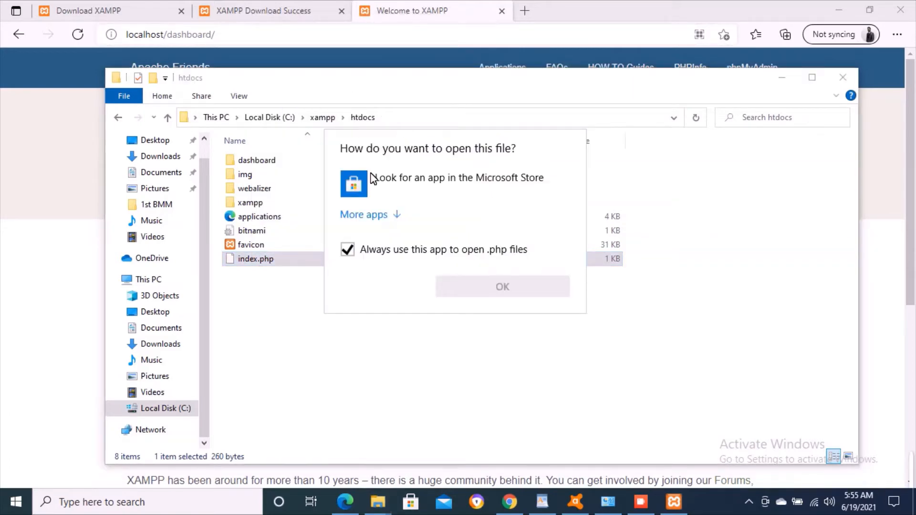
{"action": "left_click", "coordinate": [373, 259]}
{"action": "left_click", "coordinate": [387, 216]}
{"action": "left_click", "coordinate": [418, 292]}
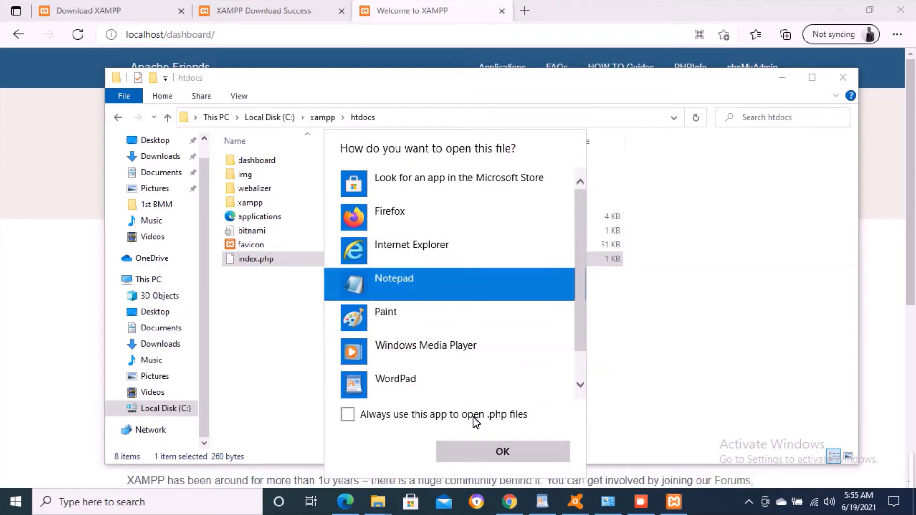
{"action": "left_click", "coordinate": [491, 451]}
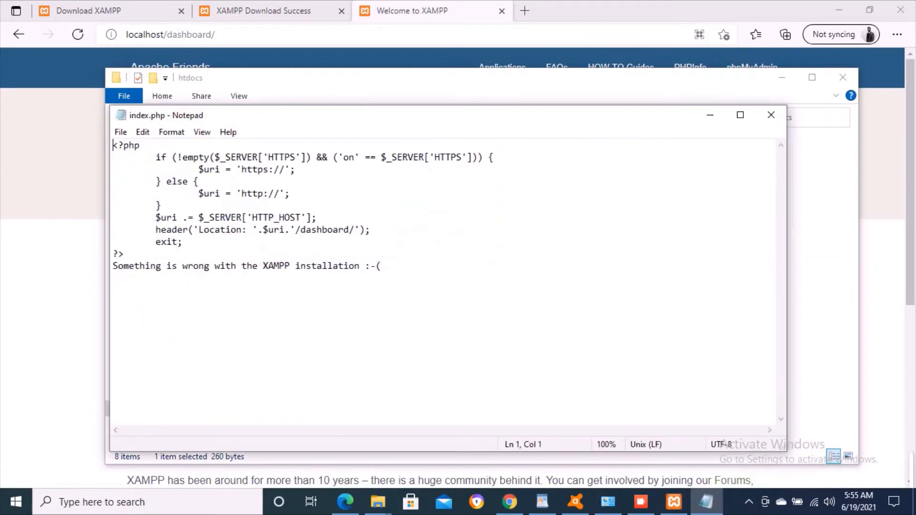
- Review the header redirect to /dashboard/ in index.php and put Notepad away unedited
{"action": "left_click", "coordinate": [327, 230]}
{"action": "double_click", "coordinate": [330, 231]}
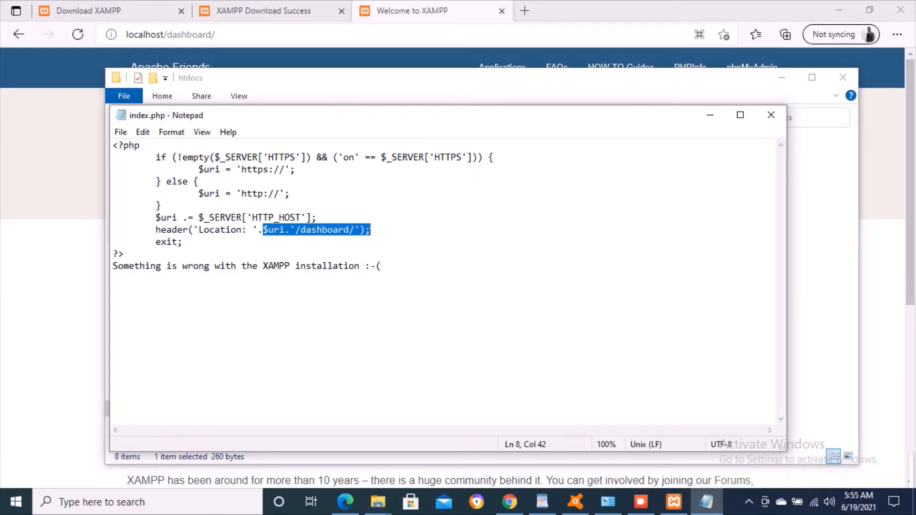
{"action": "key", "text": "Right"}
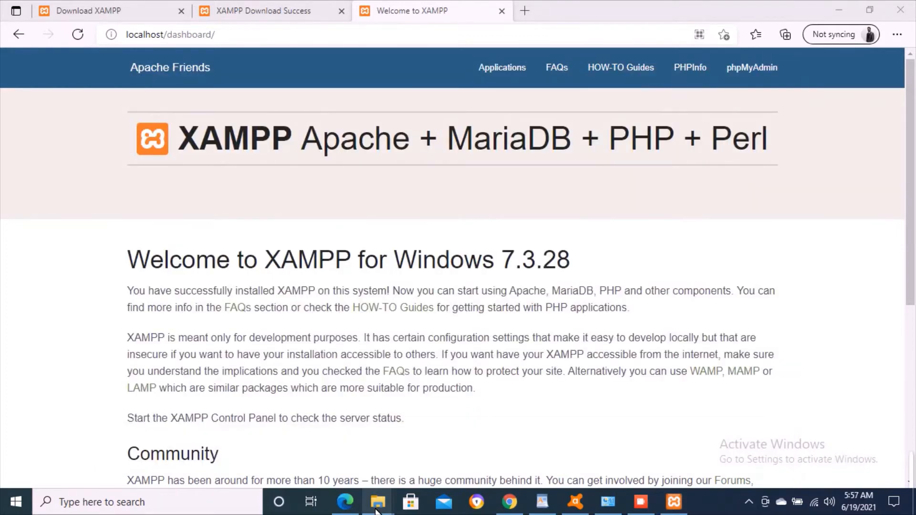
{"action": "mouse_move", "coordinate": [377, 510]}
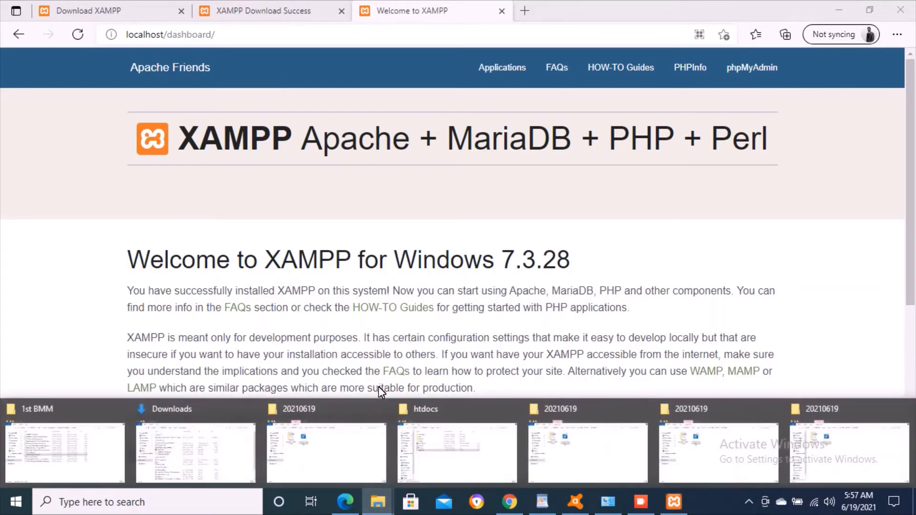
{"action": "left_click", "coordinate": [484, 445]}
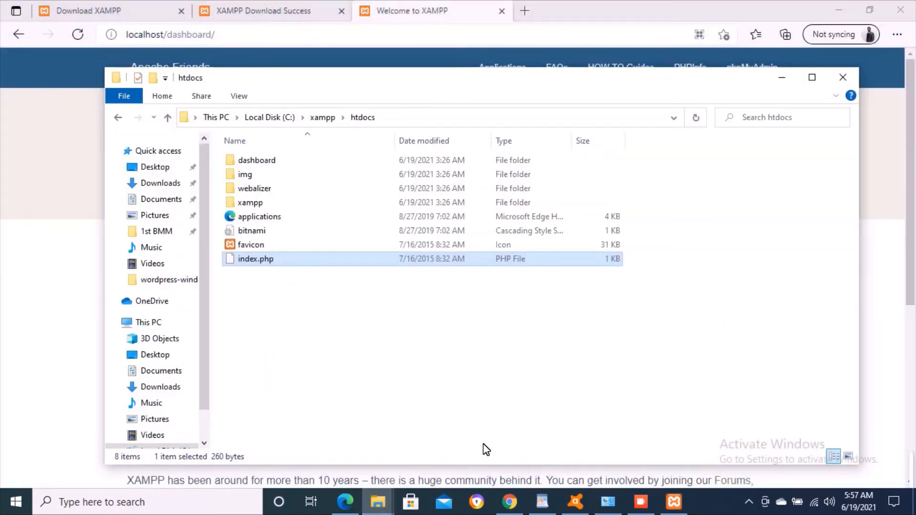
{"action": "left_click", "coordinate": [340, 313]}
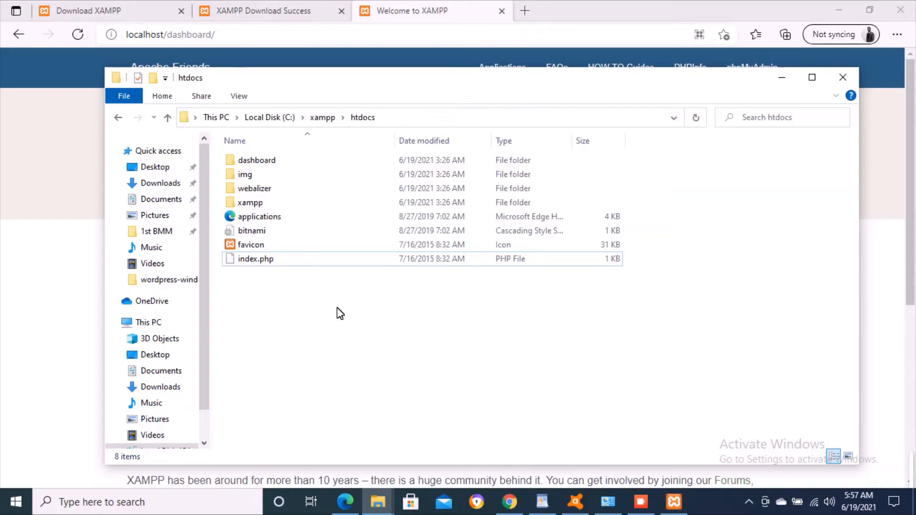
{"action": "left_click", "coordinate": [67, 219]}
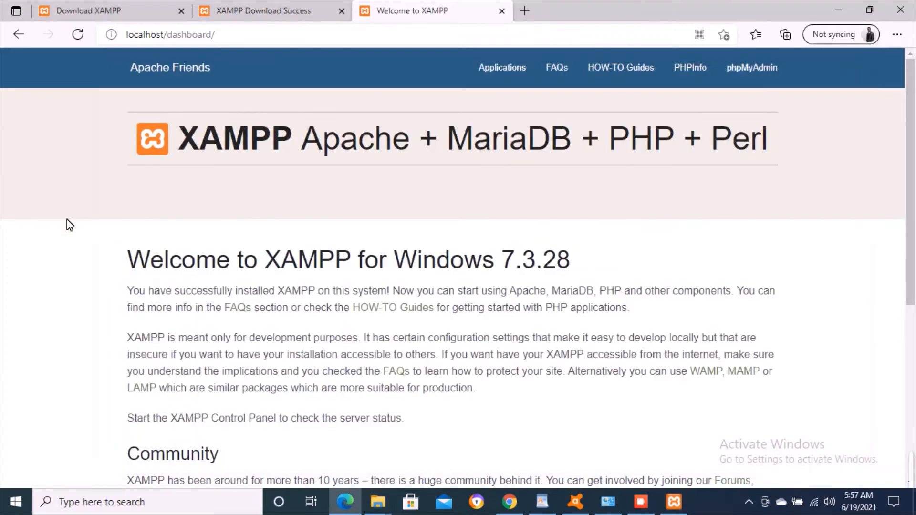
- In a new tab, search Bing for 'wordpress download' and open the WordPress.org download page
{"action": "left_click", "coordinate": [523, 9]}
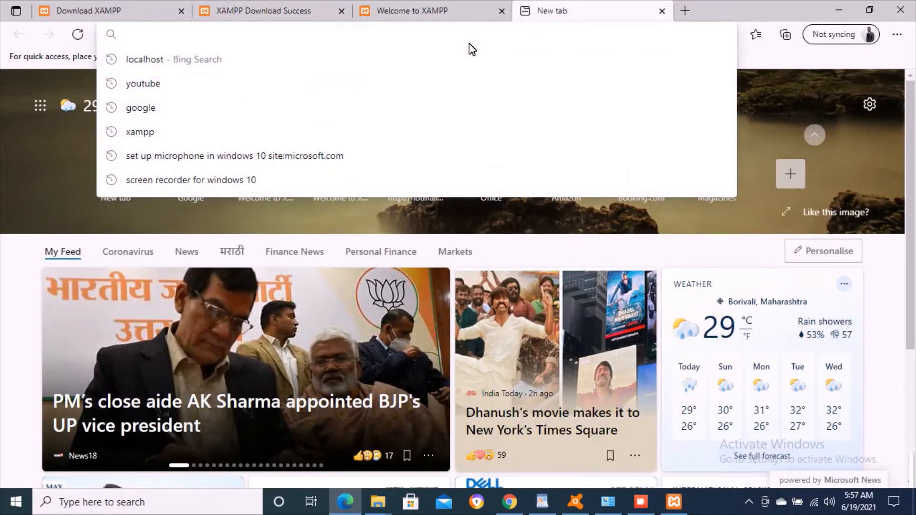
{"action": "type", "text": "wodre"}
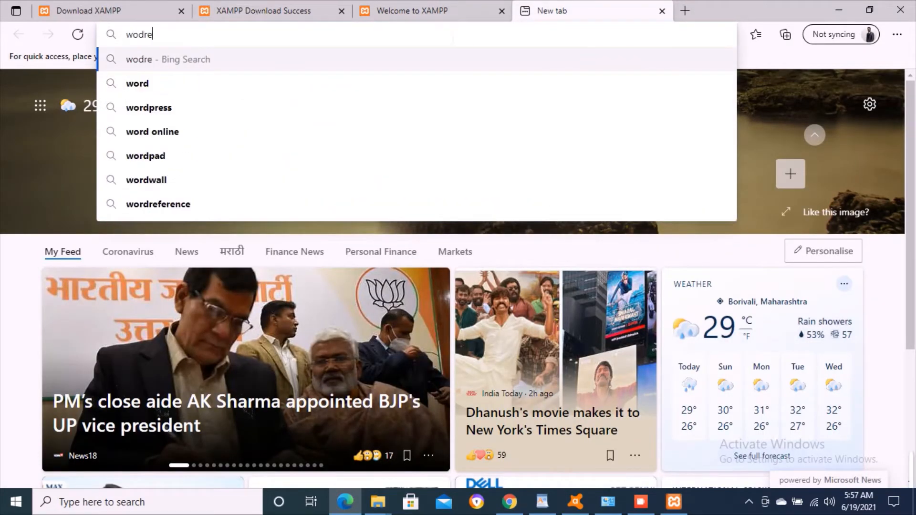
{"action": "key", "text": "Down"}
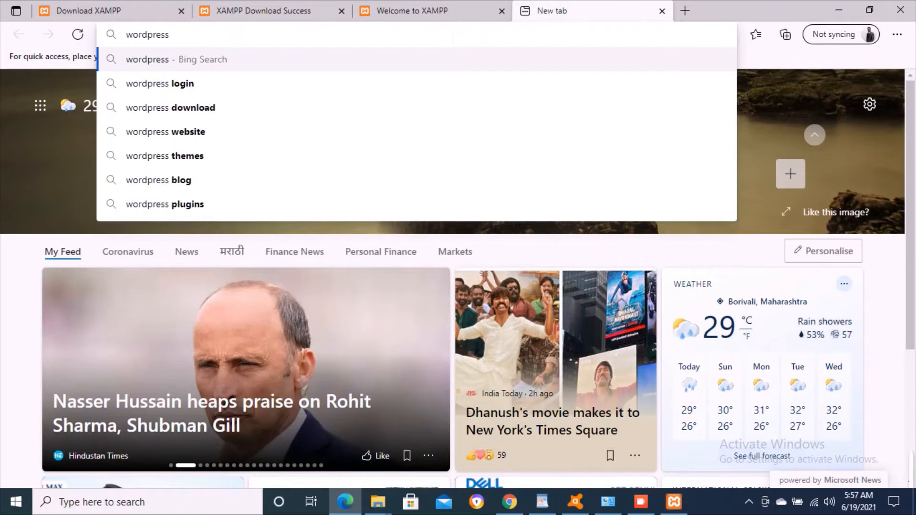
{"action": "key", "text": "Down"}
{"action": "key", "text": "Down"}
{"action": "key", "text": "Return"}
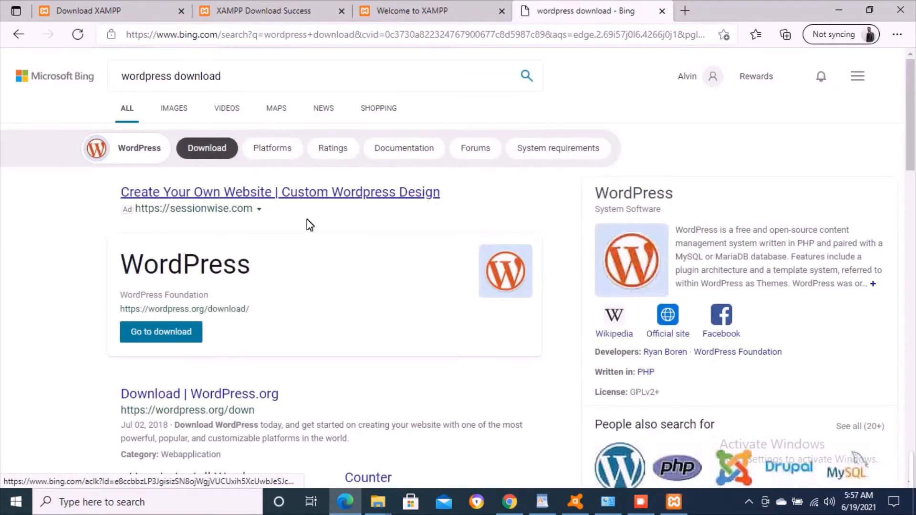
{"action": "left_click", "coordinate": [228, 396]}
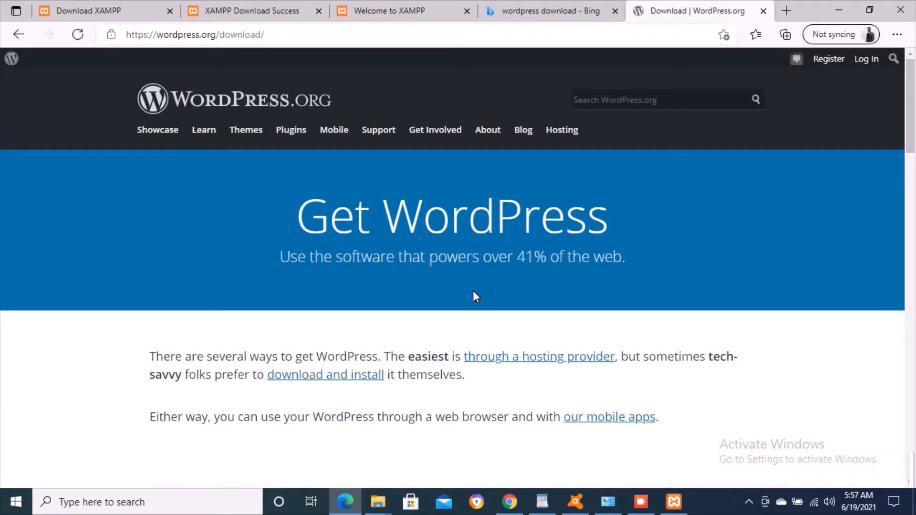
- Download the WordPress 5.7.2 zip from the WordPress.org page
{"action": "scroll", "coordinate": [475, 296], "scroll_direction": "down", "scroll_amount": 6}
{"action": "scroll", "coordinate": [473, 296], "scroll_direction": "down", "scroll_amount": 8}
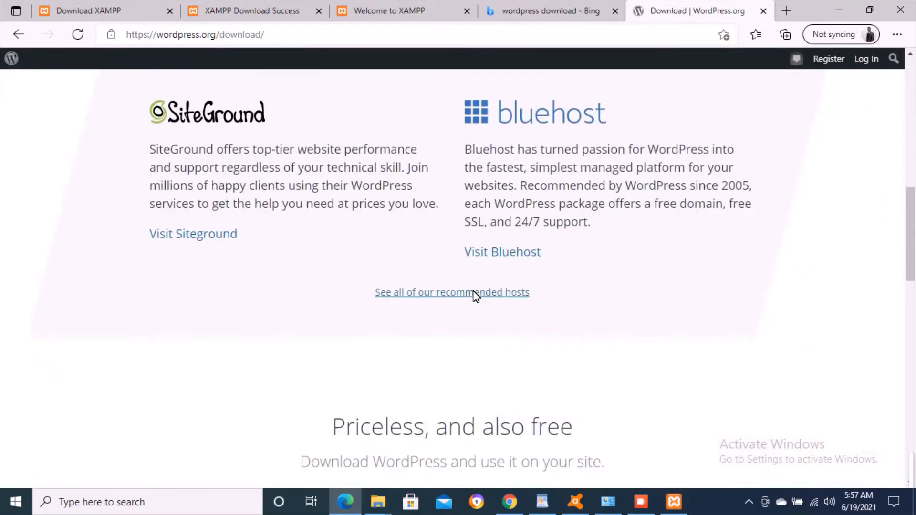
{"action": "left_click", "coordinate": [445, 326]}
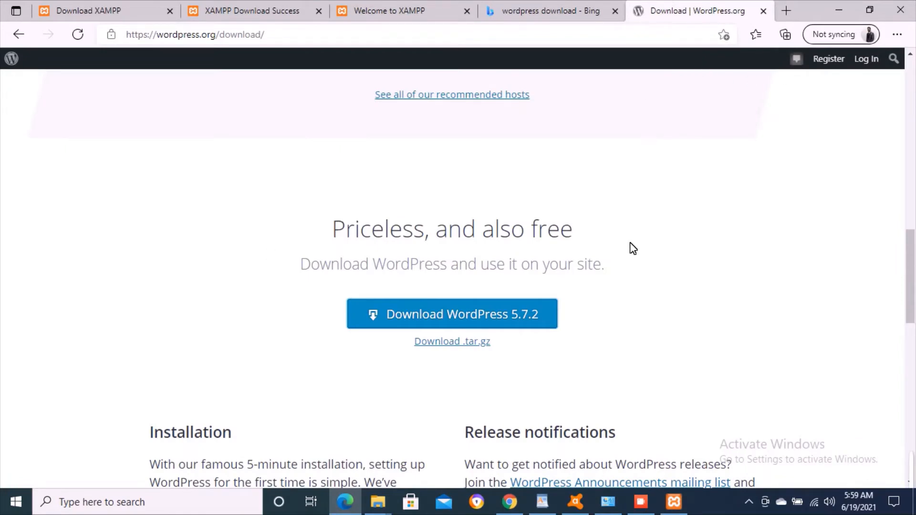
{"action": "left_click", "coordinate": [378, 502]}
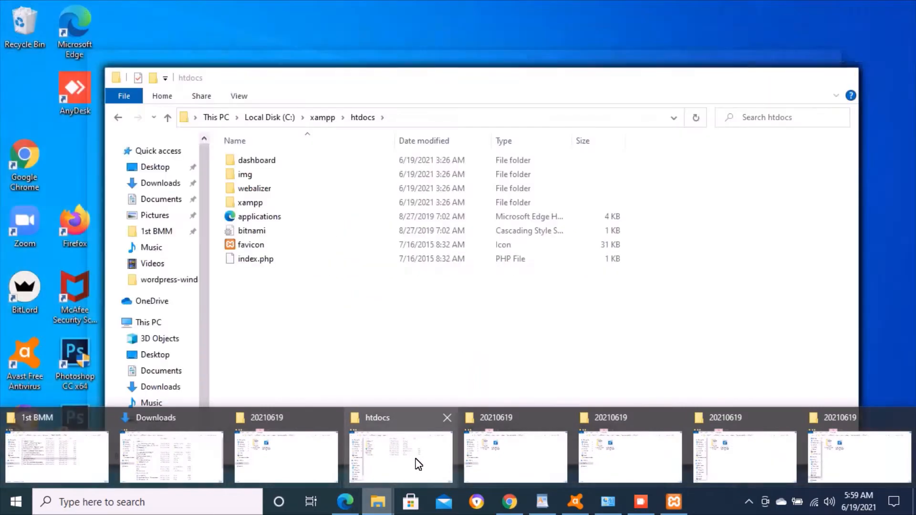
- Use 7-Zip to extract wordpress-5.7.2.zip in Downloads into a wordpress-5.7.2 folder
{"action": "mouse_move", "coordinate": [522, 443]}
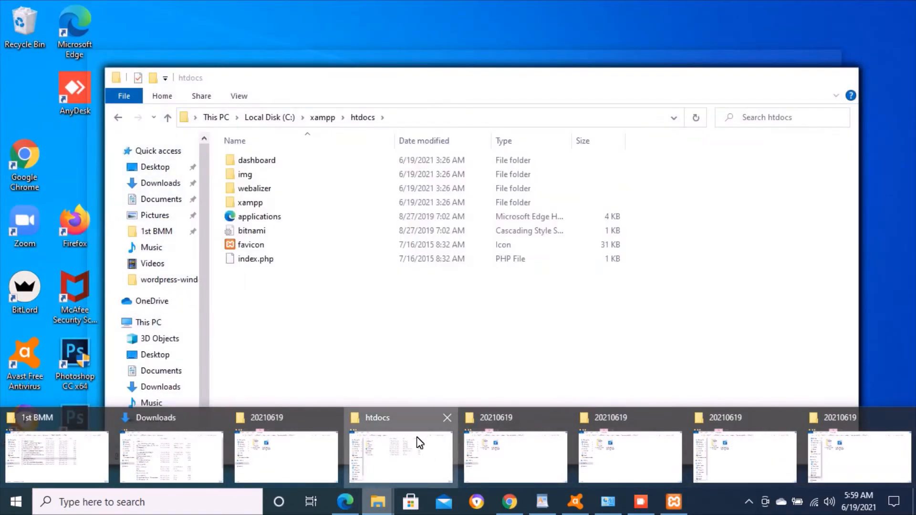
{"action": "left_click", "coordinate": [417, 441]}
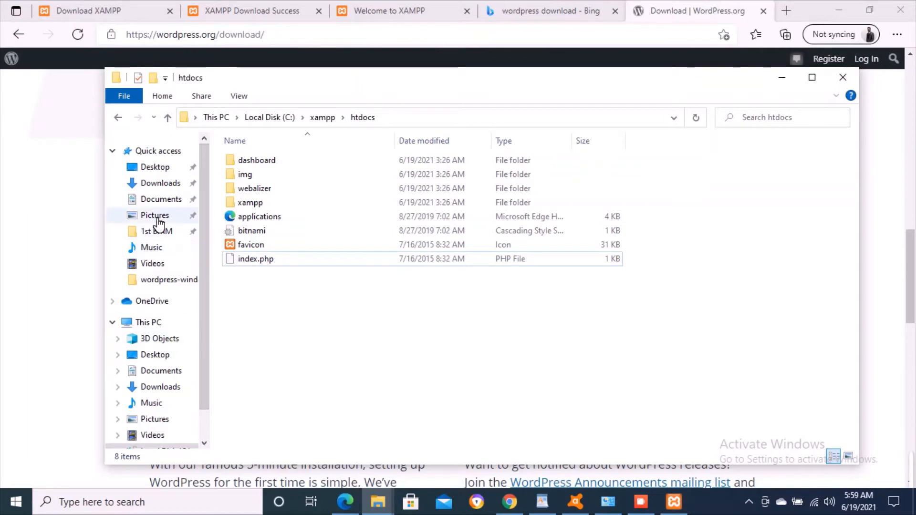
{"action": "left_click", "coordinate": [170, 185]}
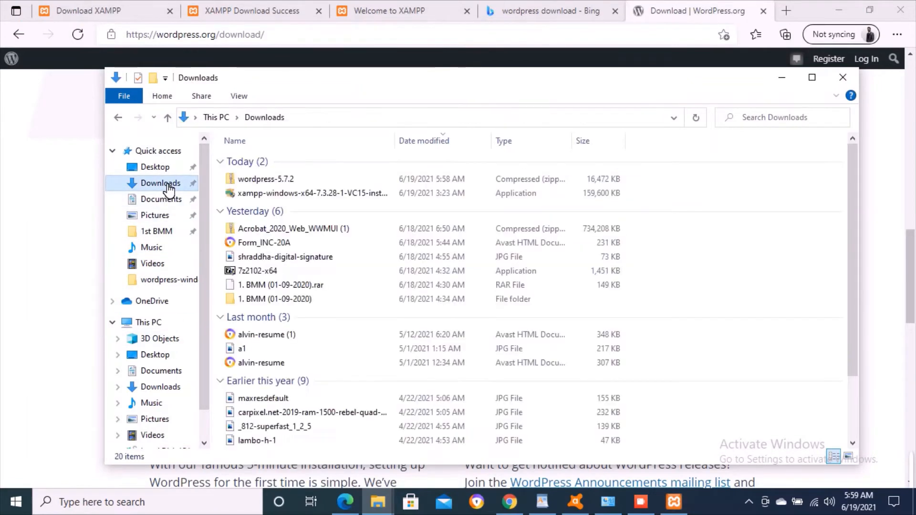
{"action": "left_click", "coordinate": [266, 180]}
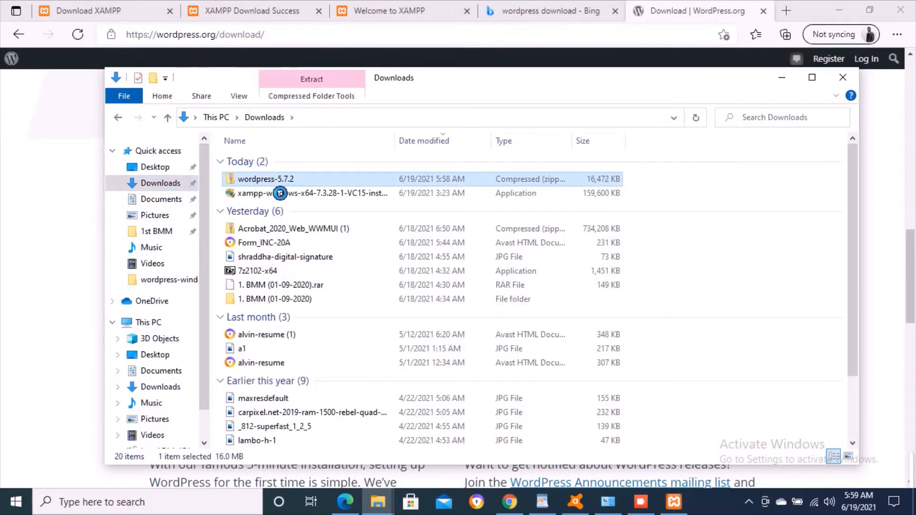
{"action": "right_click", "coordinate": [270, 174]}
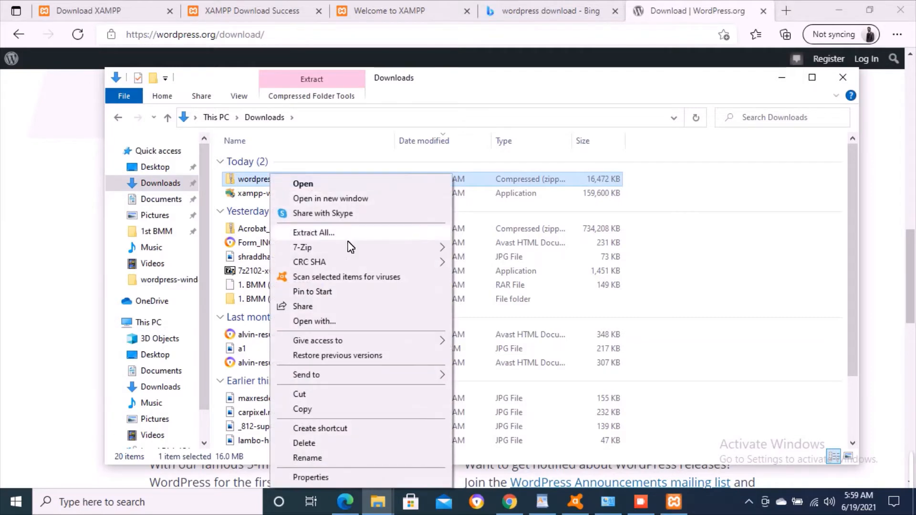
{"action": "mouse_move", "coordinate": [405, 247]}
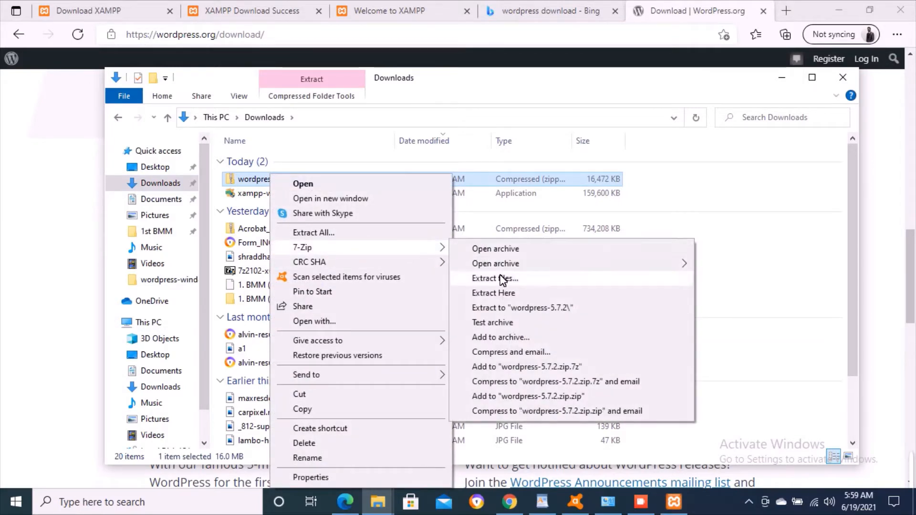
{"action": "left_click", "coordinate": [502, 307]}
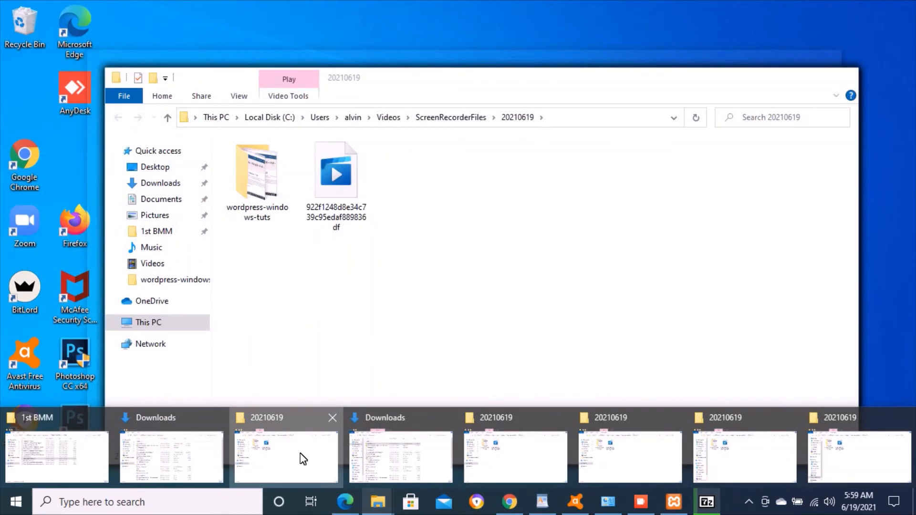
- Open the extracted wordpress folder to inspect the WordPress core files, then return to wordpress-5.7.2
{"action": "left_click", "coordinate": [303, 459]}
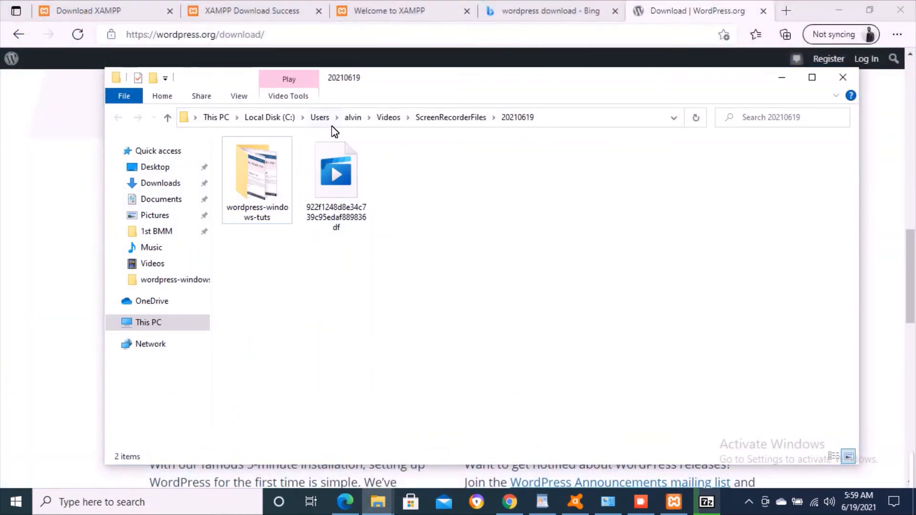
{"action": "left_click", "coordinate": [170, 199]}
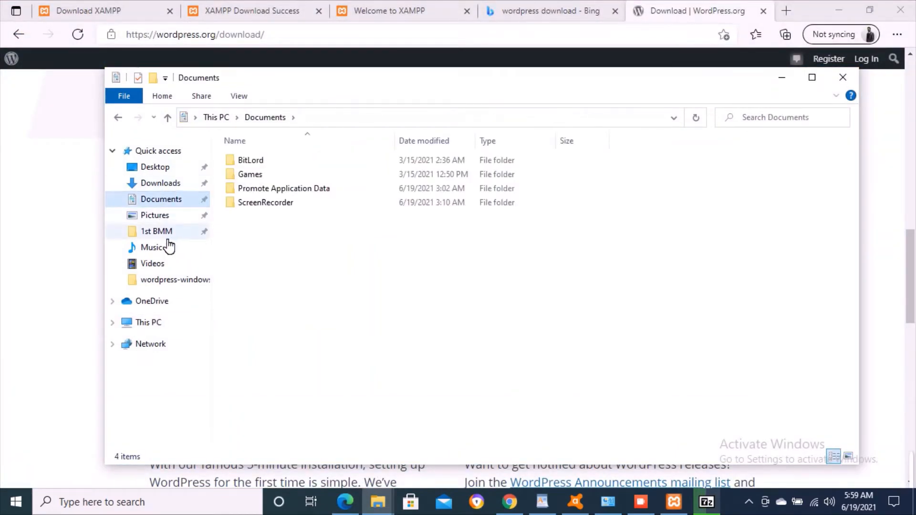
{"action": "left_click", "coordinate": [156, 336]}
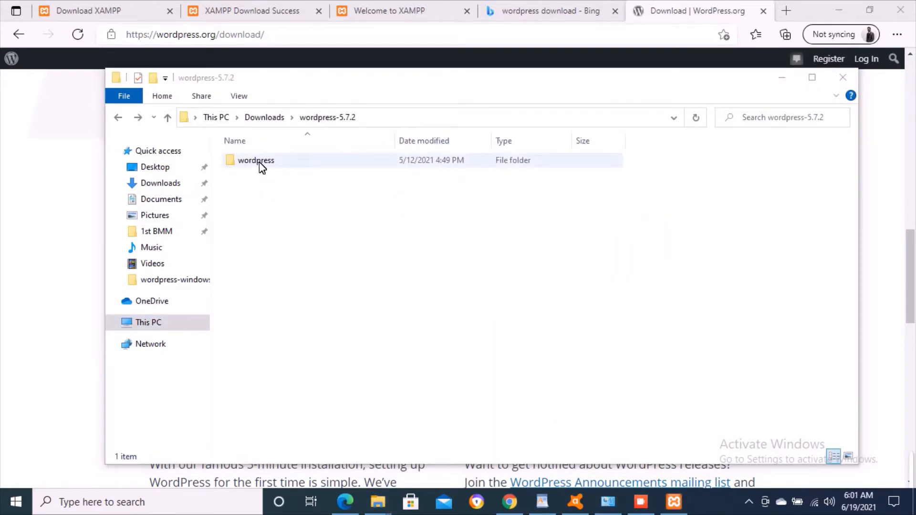
{"action": "double_click", "coordinate": [260, 163]}
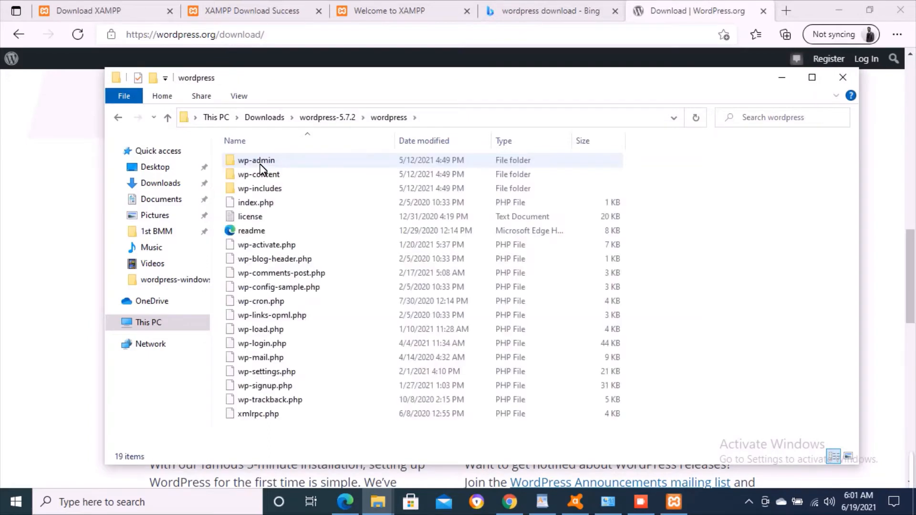
{"action": "left_click", "coordinate": [320, 301]}
{"action": "left_click", "coordinate": [292, 357]}
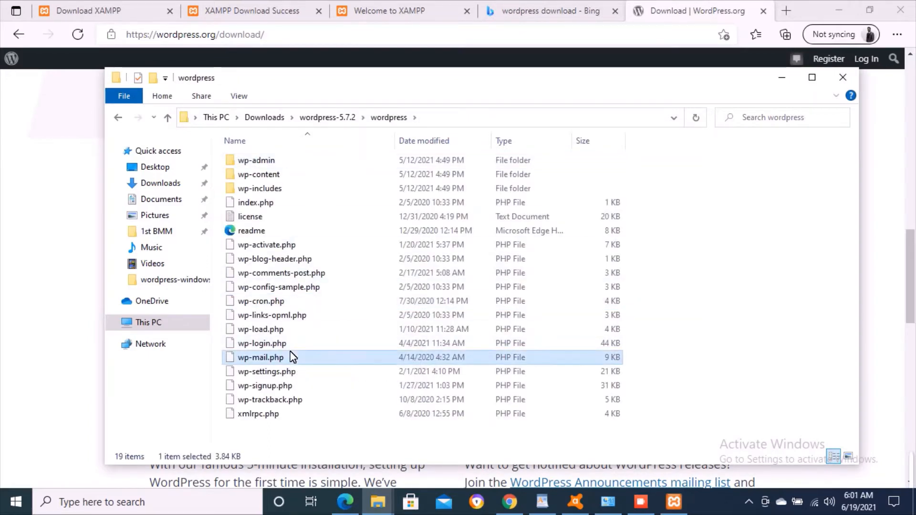
{"action": "left_click", "coordinate": [278, 400]}
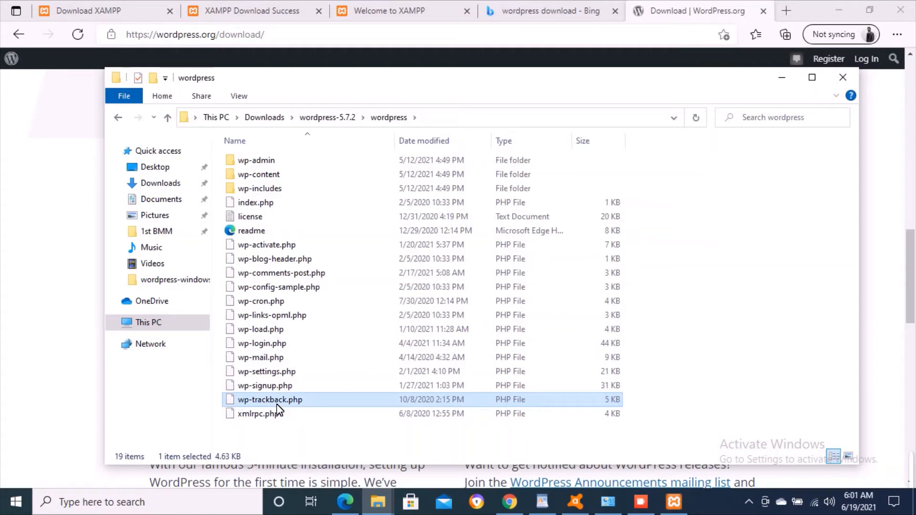
{"action": "key", "text": "BackSpace"}
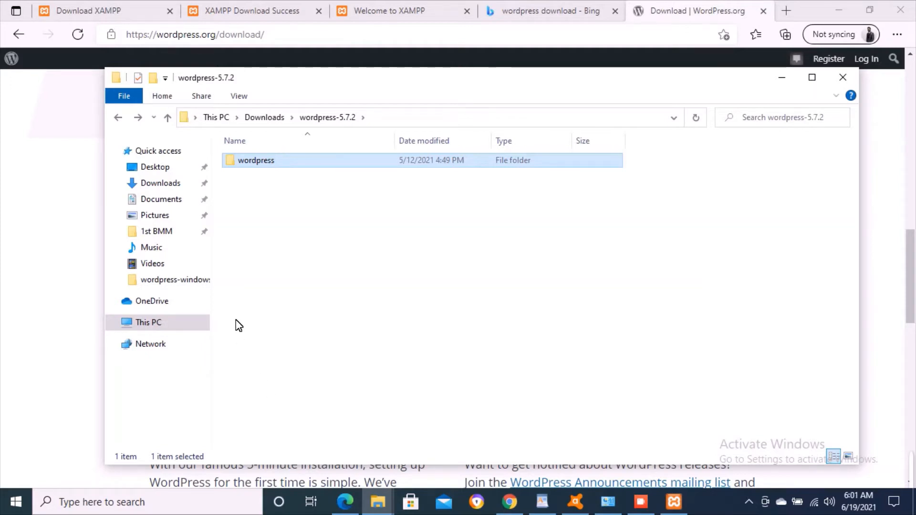
- Paste the copied wordpress folder into C:\xampp\htdocs
{"action": "left_click", "coordinate": [117, 321]}
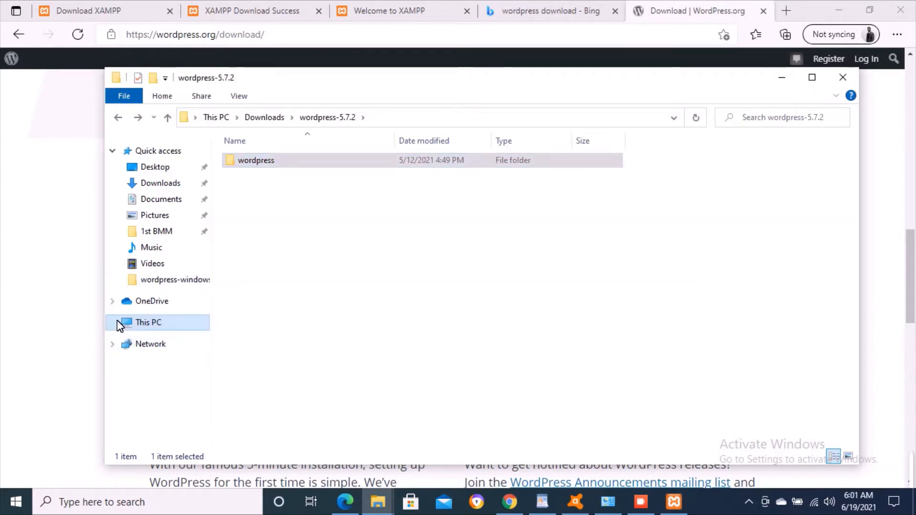
{"action": "left_click", "coordinate": [116, 321]}
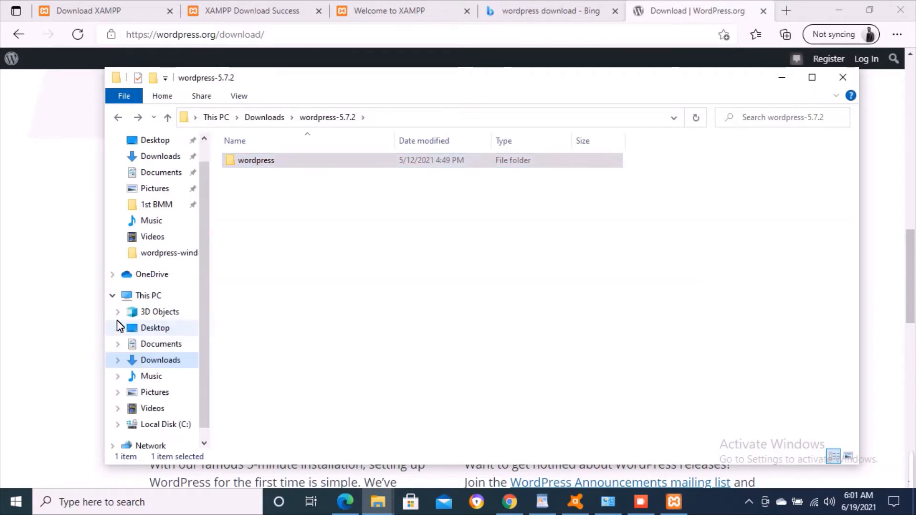
{"action": "left_click", "coordinate": [161, 425]}
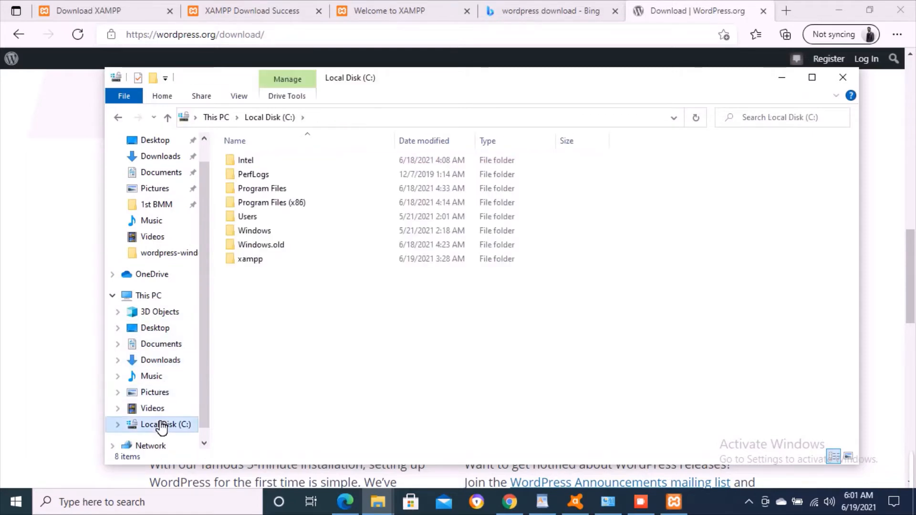
{"action": "double_click", "coordinate": [252, 260]}
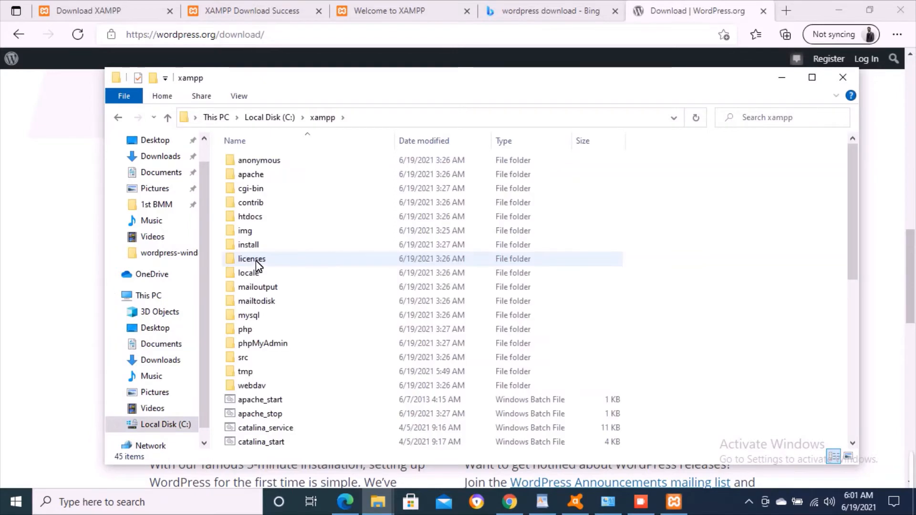
{"action": "left_click", "coordinate": [258, 217]}
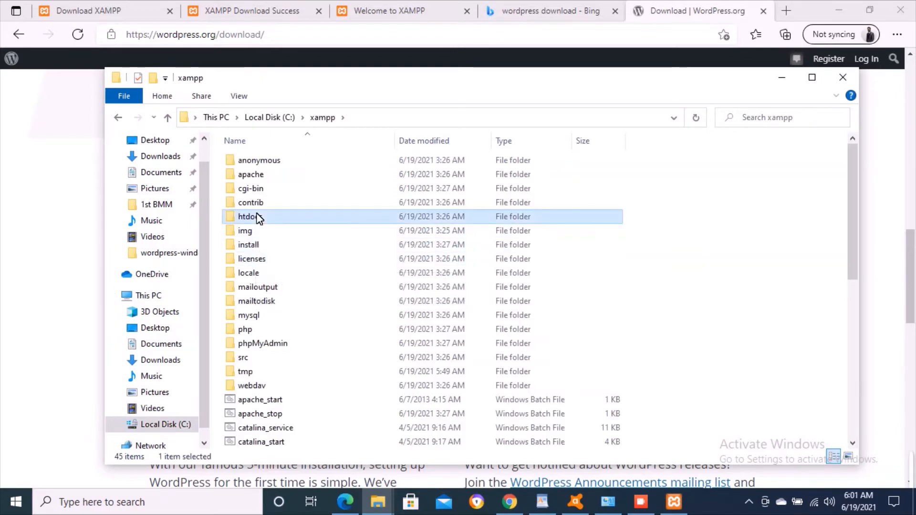
{"action": "double_click", "coordinate": [314, 218]}
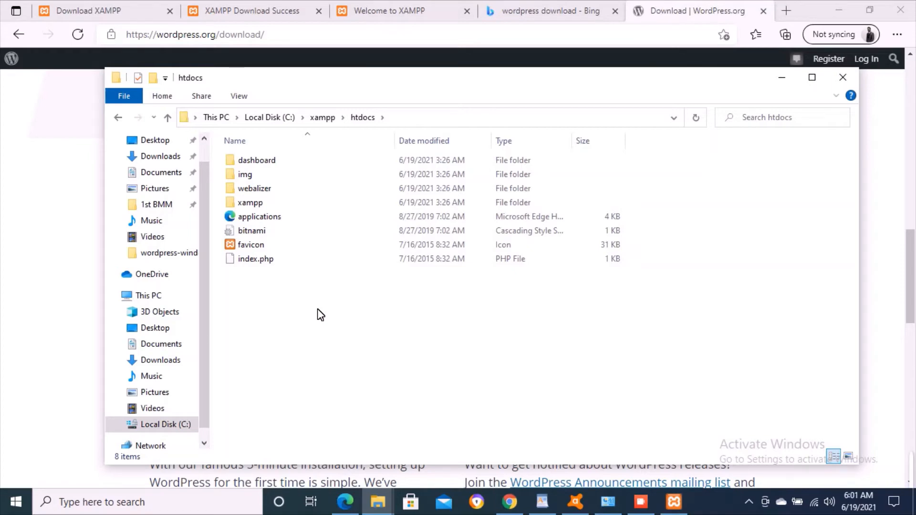
{"action": "key", "text": "ctrl+v"}
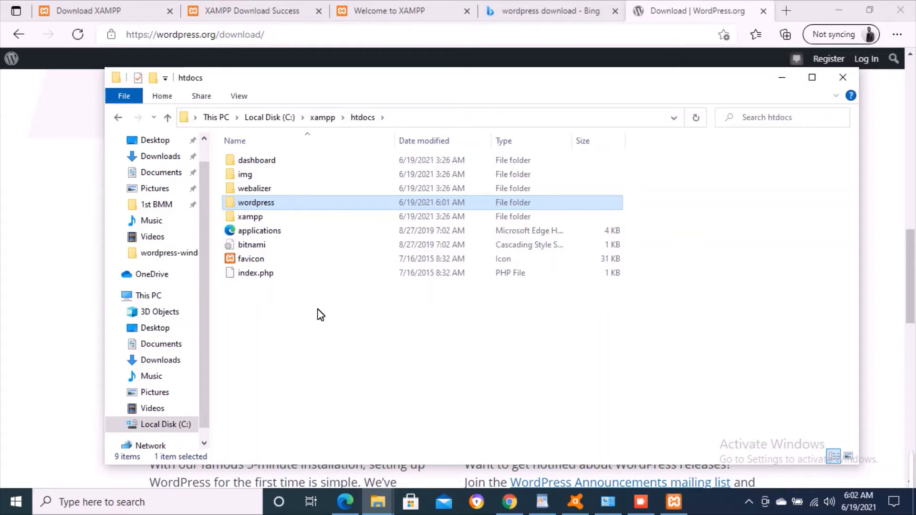
- Launch phpMyAdmin through the MySQL Admin button in the XAMPP Control Panel
{"action": "left_click", "coordinate": [887, 351]}
{"action": "left_click", "coordinate": [528, 43]}
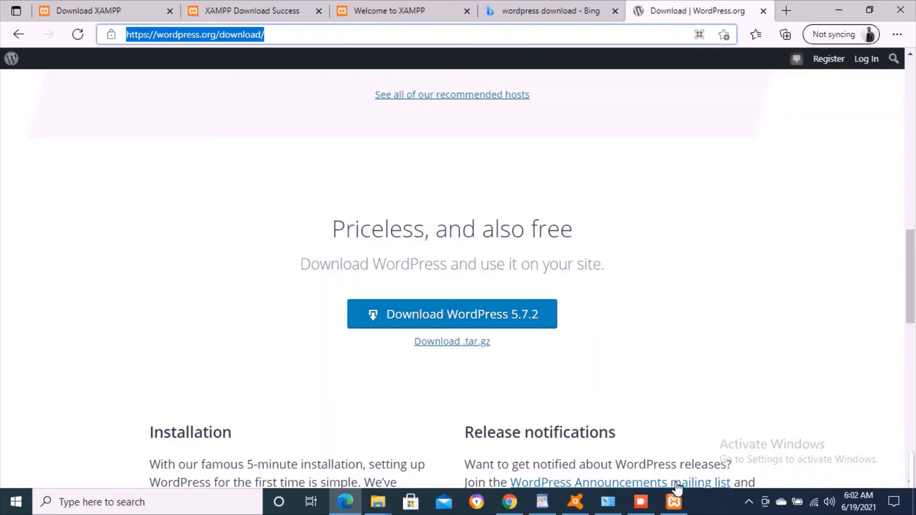
{"action": "left_click", "coordinate": [674, 509]}
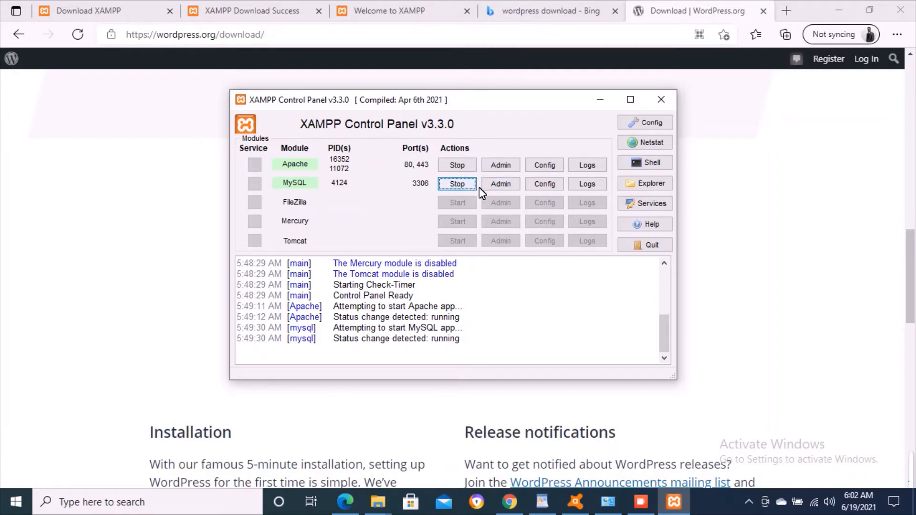
{"action": "left_click", "coordinate": [502, 188]}
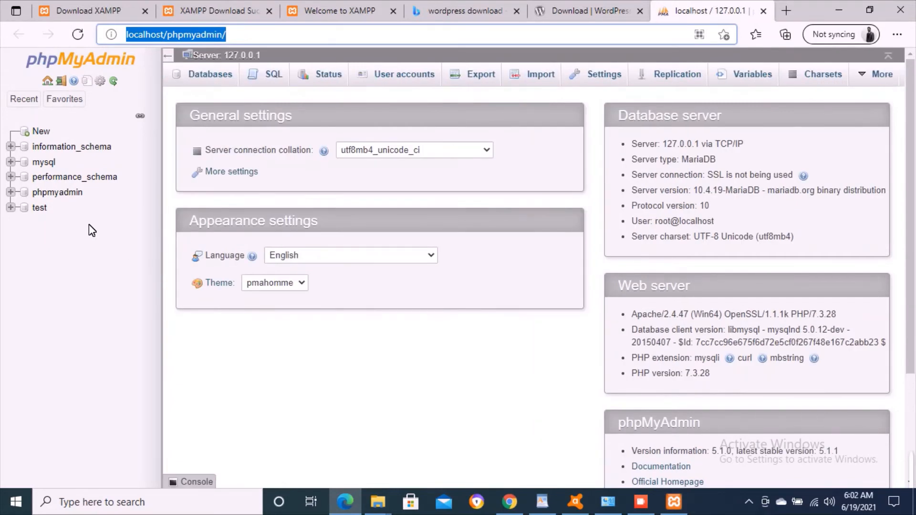
- On the Databases tab, create a new database named throttleadda
{"action": "left_click", "coordinate": [82, 101]}
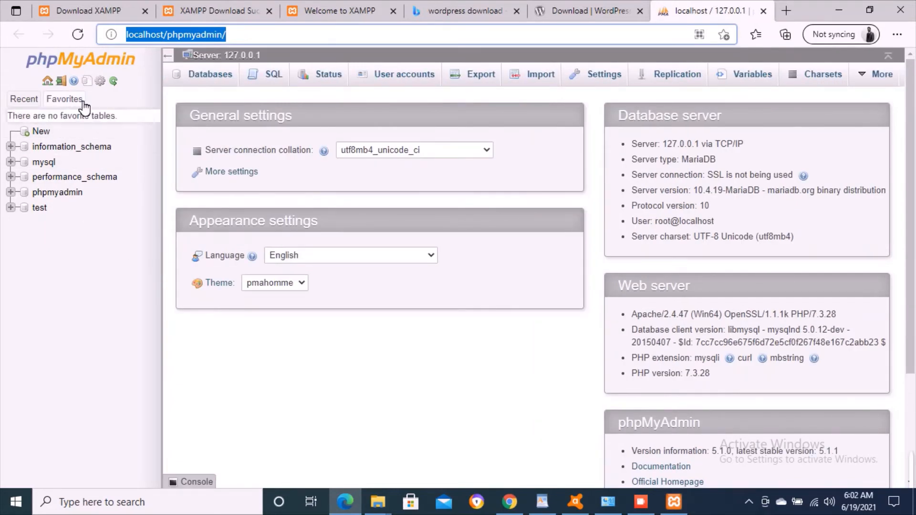
{"action": "left_click", "coordinate": [215, 82]}
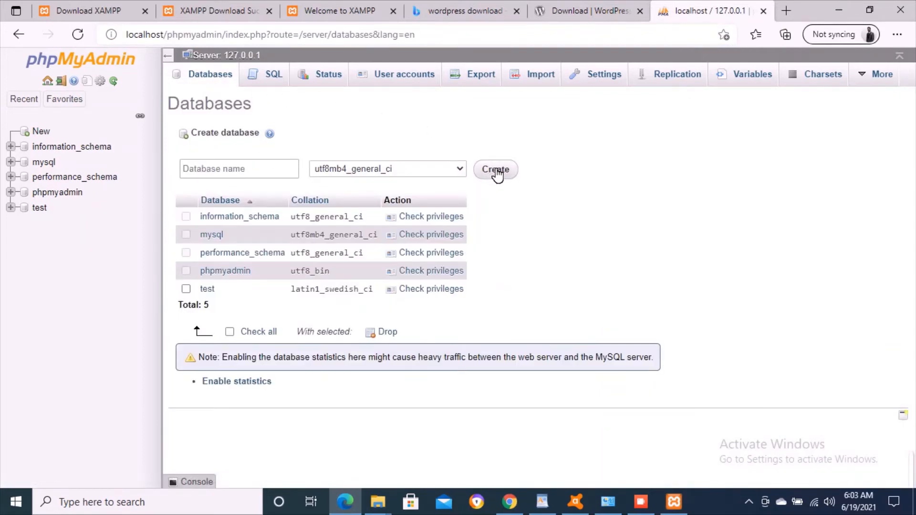
{"action": "left_click", "coordinate": [259, 174]}
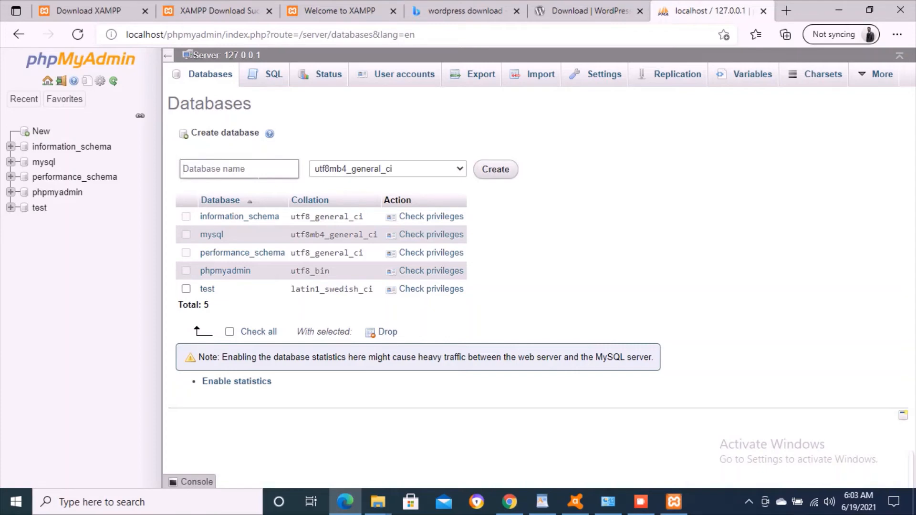
{"action": "type", "text": "throttleadda"}
{"action": "key", "text": "ctrl+a"}
{"action": "left_click", "coordinate": [571, 164]}
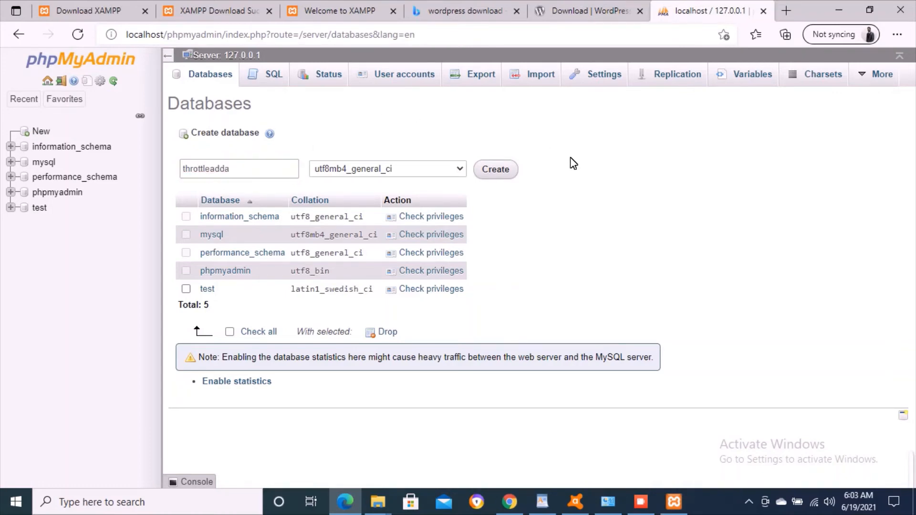
{"action": "left_click", "coordinate": [499, 177]}
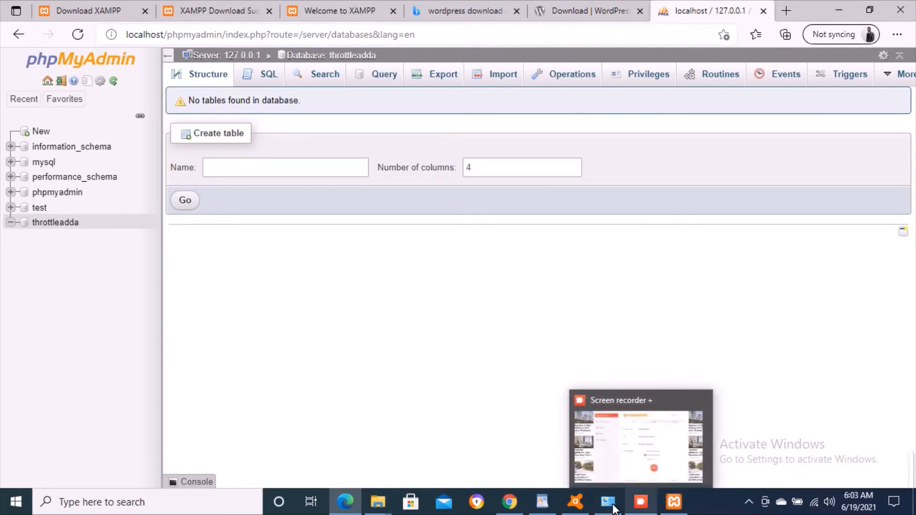
- Open the wordpress folder in htdocs and select wp-config-sample.php
{"action": "mouse_move", "coordinate": [378, 501]}
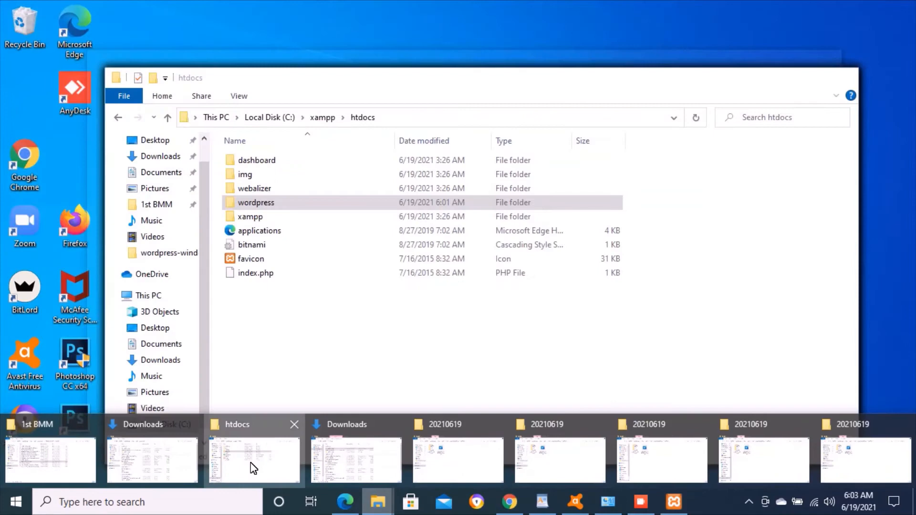
{"action": "left_click", "coordinate": [252, 467]}
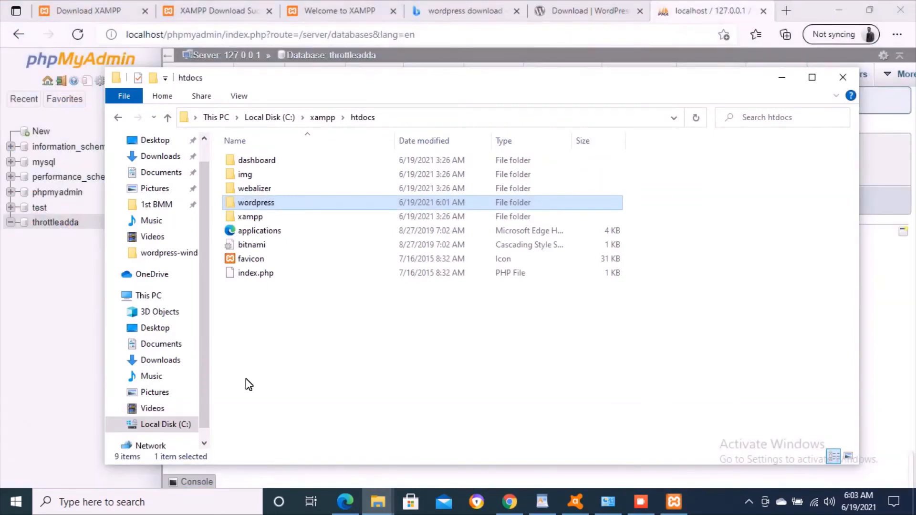
{"action": "double_click", "coordinate": [264, 204]}
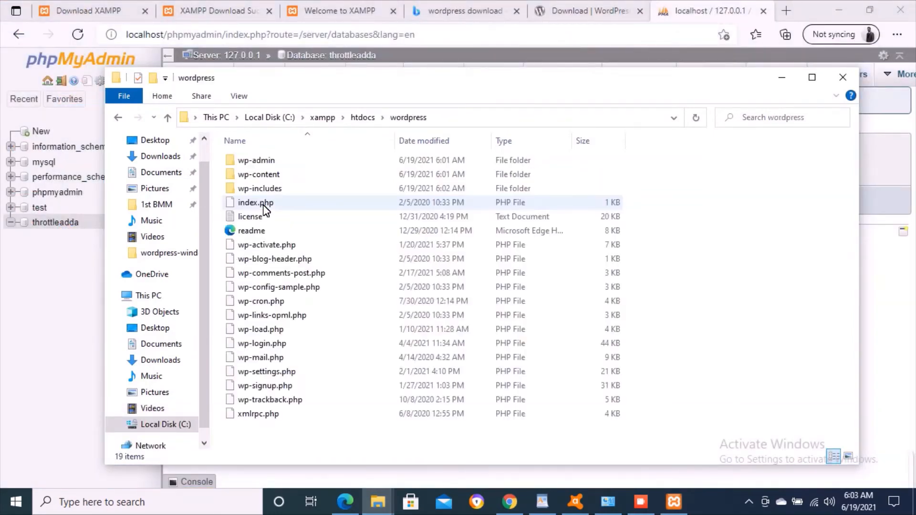
{"action": "left_click", "coordinate": [307, 264]}
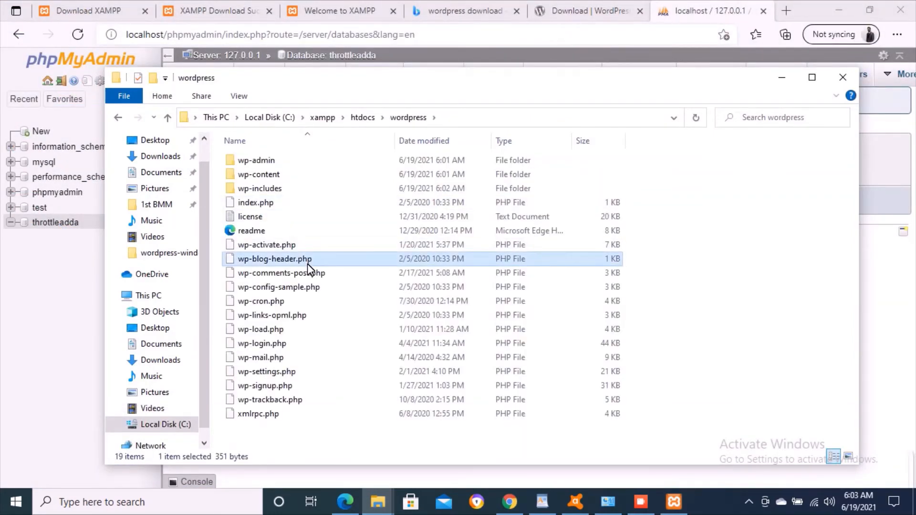
{"action": "key", "text": "Down"}
{"action": "key", "text": "Down"}
{"action": "key", "text": "Down"}
{"action": "key", "text": "Up"}
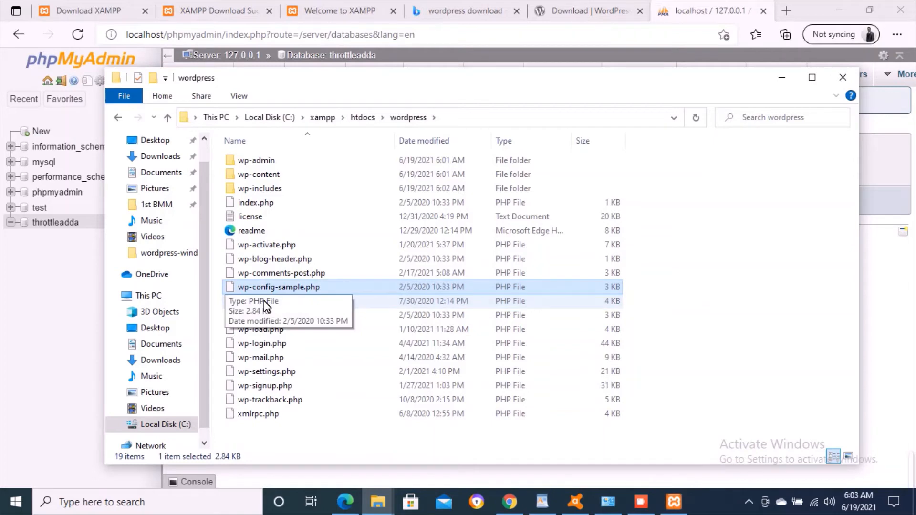
- Rename wp-config-sample.php to wp-config.php
{"action": "right_click", "coordinate": [282, 286]}
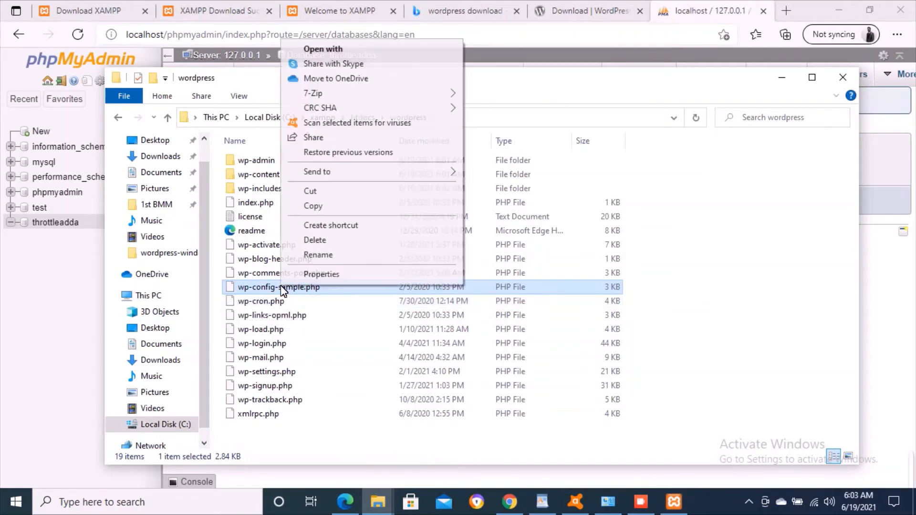
{"action": "left_click", "coordinate": [316, 256]}
{"action": "key", "text": "Right"}
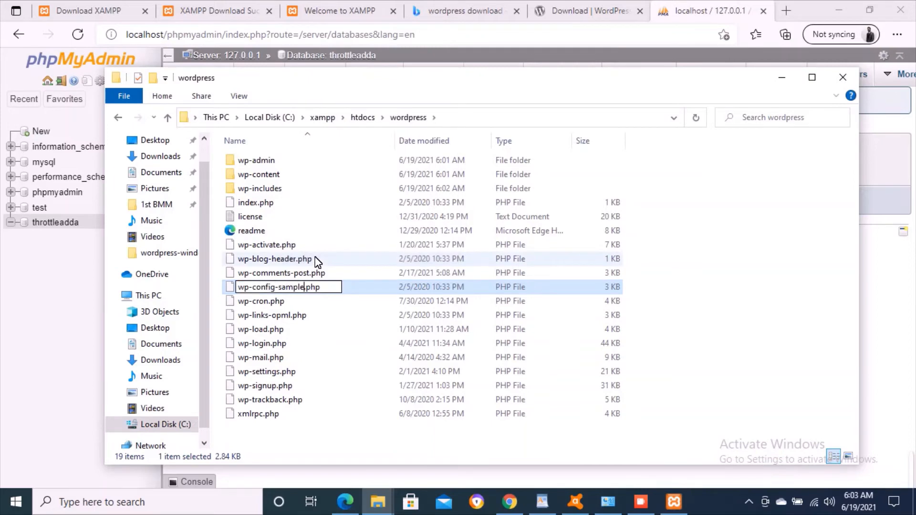
{"action": "key", "text": "BackSpace"}
{"action": "key", "text": "BackSpace"}
{"action": "key", "text": "BackSpace"}
{"action": "key", "text": "BackSpace"}
{"action": "key", "text": "BackSpace"}
{"action": "key", "text": "BackSpace"}
{"action": "key", "text": "BackSpace"}
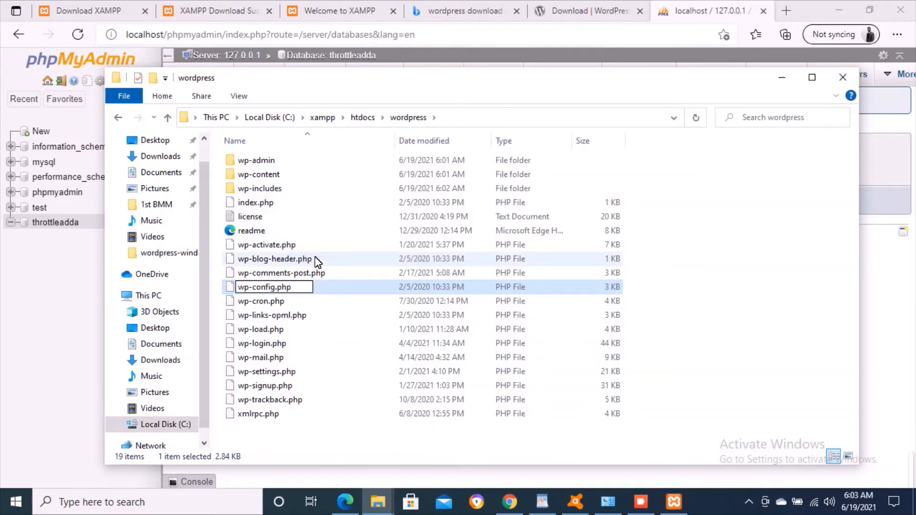
{"action": "key", "text": "Return"}
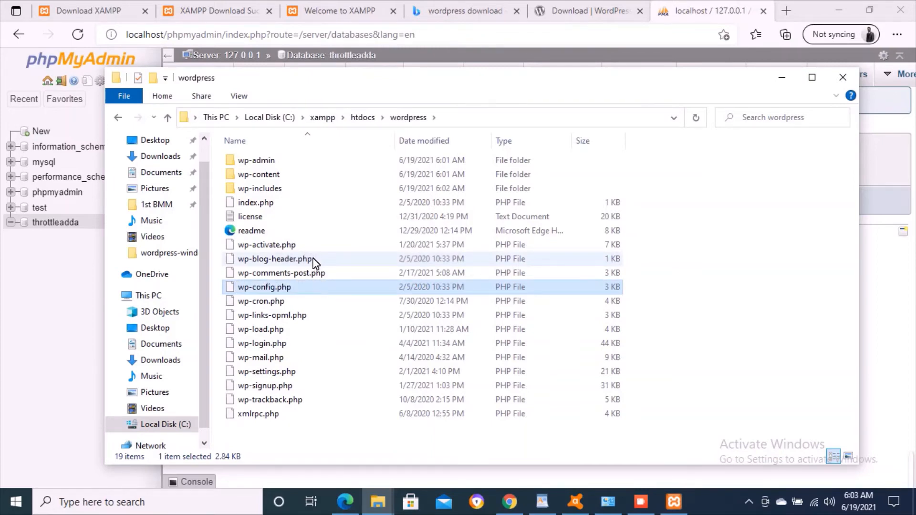
- Open wp-config.php in Notepad, leaving Notepad unset as the .php default
{"action": "right_click", "coordinate": [261, 290]}
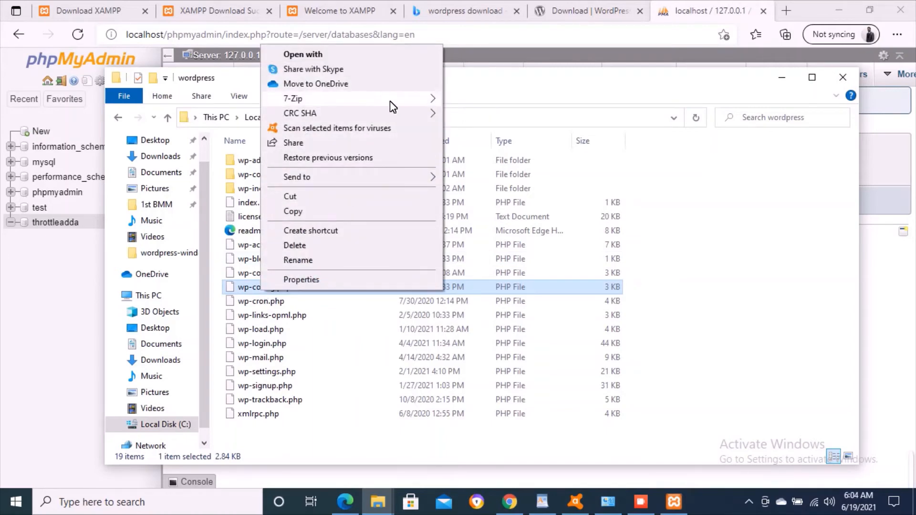
{"action": "mouse_move", "coordinate": [394, 177]}
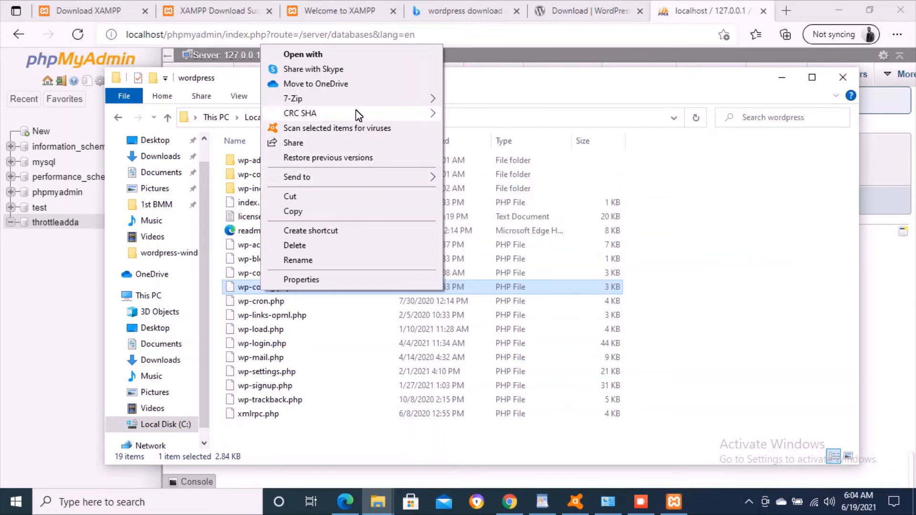
{"action": "left_click", "coordinate": [330, 58]}
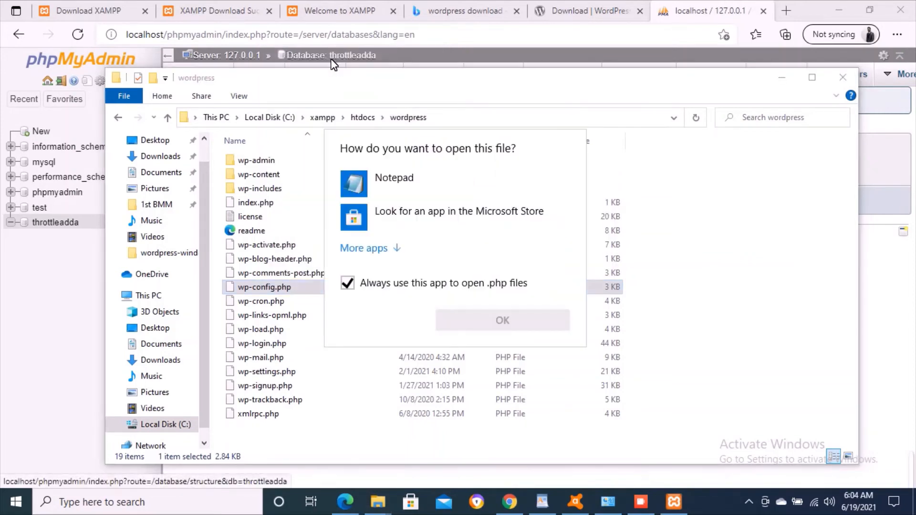
{"action": "left_click", "coordinate": [367, 250]}
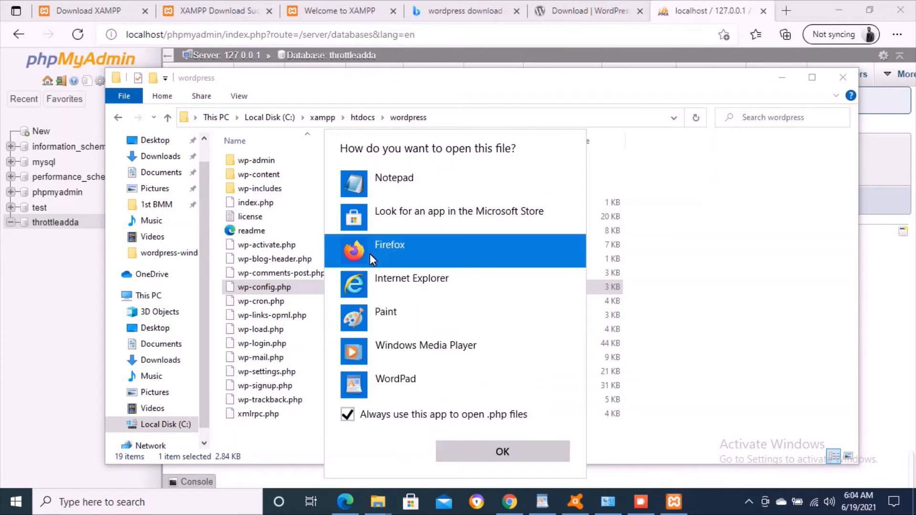
{"action": "scroll", "coordinate": [419, 314], "scroll_direction": "down", "scroll_amount": 2}
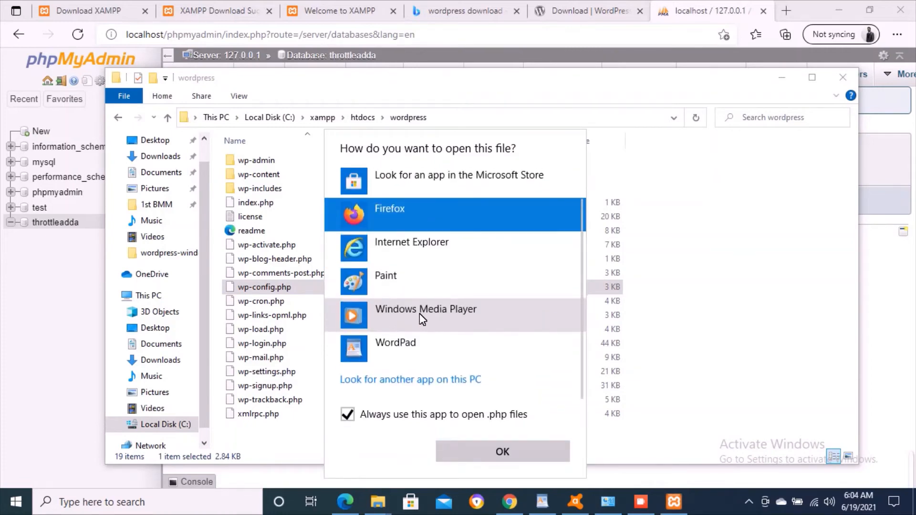
{"action": "scroll", "coordinate": [407, 235], "scroll_direction": "up", "scroll_amount": 1}
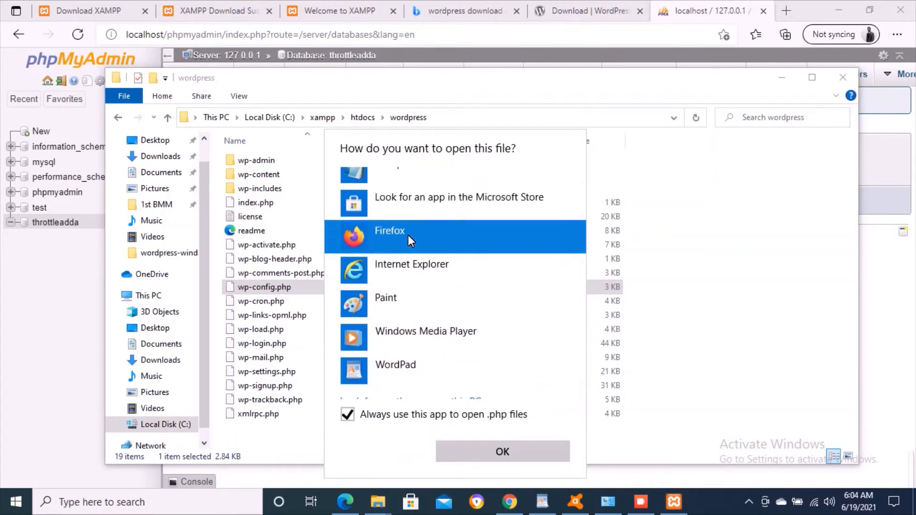
{"action": "left_click", "coordinate": [411, 174]}
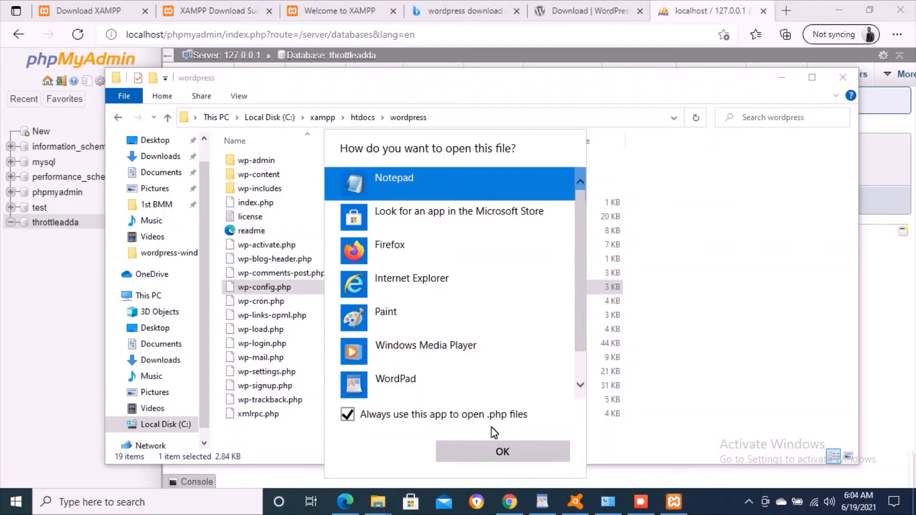
{"action": "left_click", "coordinate": [445, 419]}
{"action": "left_click", "coordinate": [483, 444]}
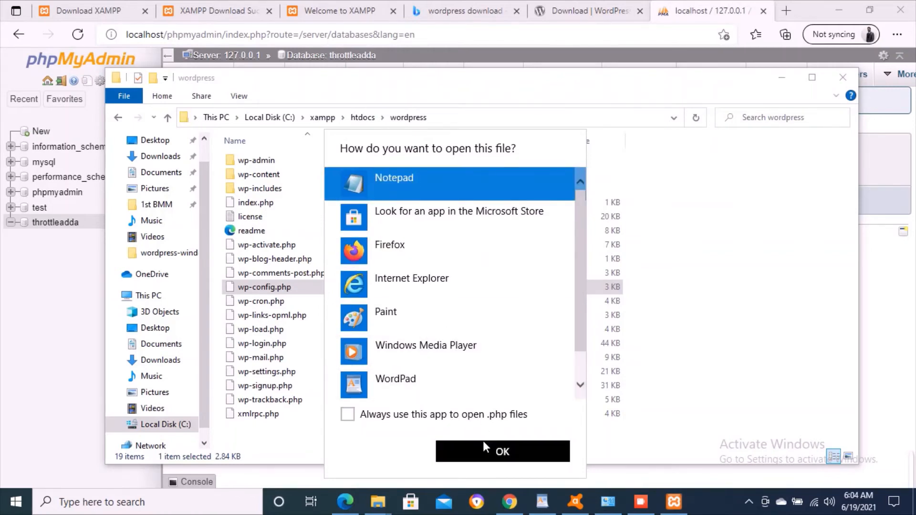
- In wp-config.php, replace the database_name_here placeholder in DB_NAME with throttleadda
{"action": "scroll", "coordinate": [449, 277], "scroll_direction": "down", "scroll_amount": 2}
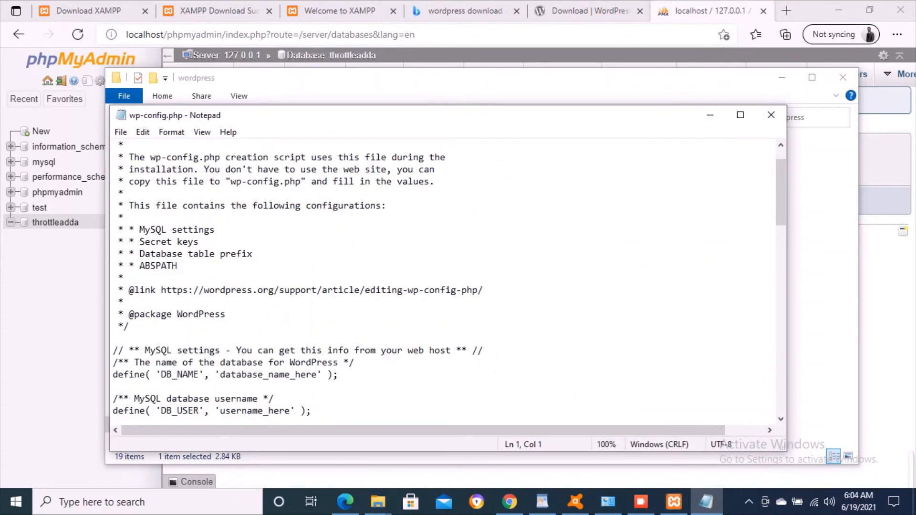
{"action": "scroll", "coordinate": [449, 276], "scroll_direction": "down", "scroll_amount": 2}
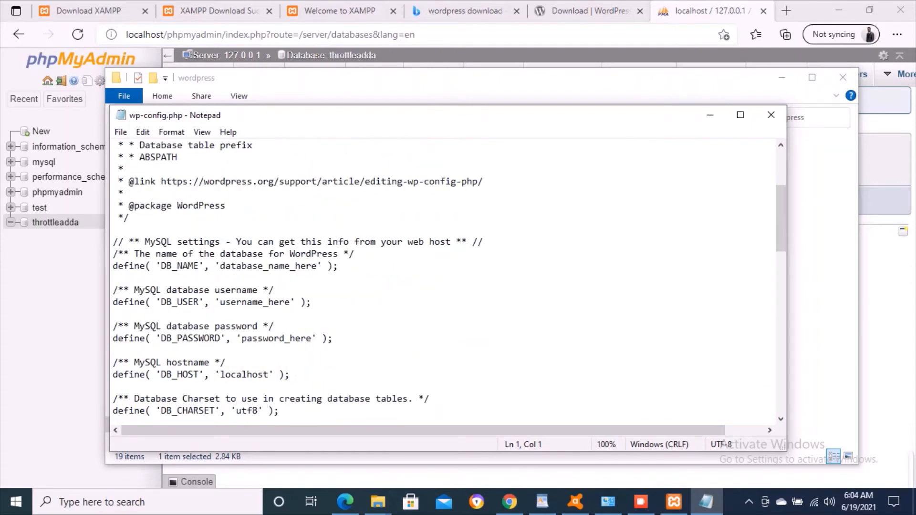
{"action": "scroll", "coordinate": [448, 276], "scroll_direction": "down", "scroll_amount": 1}
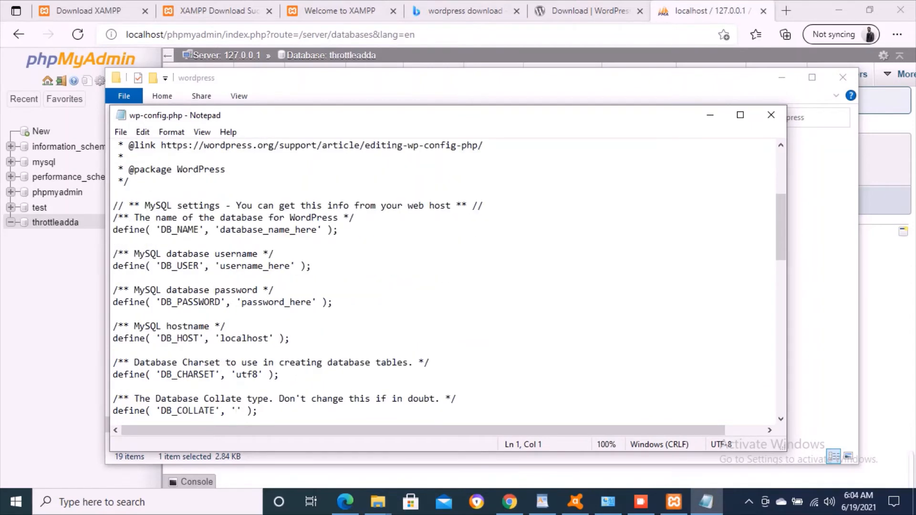
{"action": "left_click", "coordinate": [273, 230]}
{"action": "left_click_drag", "start_coordinate": [214, 230], "coordinate": [328, 230]}
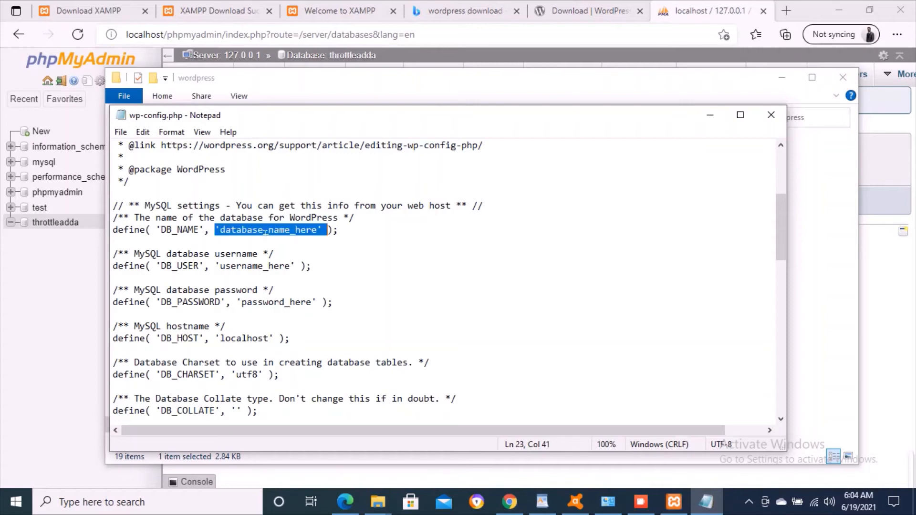
{"action": "left_click_drag", "start_coordinate": [214, 266], "coordinate": [302, 265]}
{"action": "left_click_drag", "start_coordinate": [236, 302], "coordinate": [324, 302]}
{"action": "left_click", "coordinate": [290, 230]}
{"action": "key", "text": "Right"}
{"action": "key", "text": "Right"}
{"action": "key", "text": "Right"}
{"action": "key", "text": "Right"}
{"action": "key", "text": "Right"}
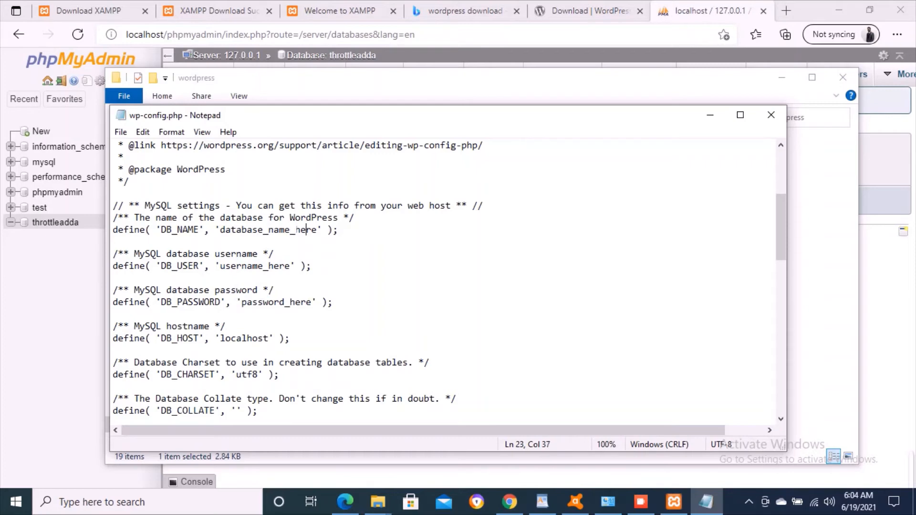
{"action": "key", "text": "BackSpace"}
{"action": "key", "text": "BackSpace"}
{"action": "key", "text": "BackSpace"}
{"action": "key", "text": "BackSpace"}
{"action": "key", "text": "BackSpace"}
{"action": "key", "text": "BackSpace"}
{"action": "key", "text": "BackSpace"}
{"action": "key", "text": "BackSpace"}
{"action": "key", "text": "BackSpace"}
{"action": "key", "text": "BackSpace"}
{"action": "key", "text": "BackSpace"}
{"action": "key", "text": "BackSpace"}
{"action": "key", "text": "BackSpace"}
{"action": "key", "text": "BackSpace"}
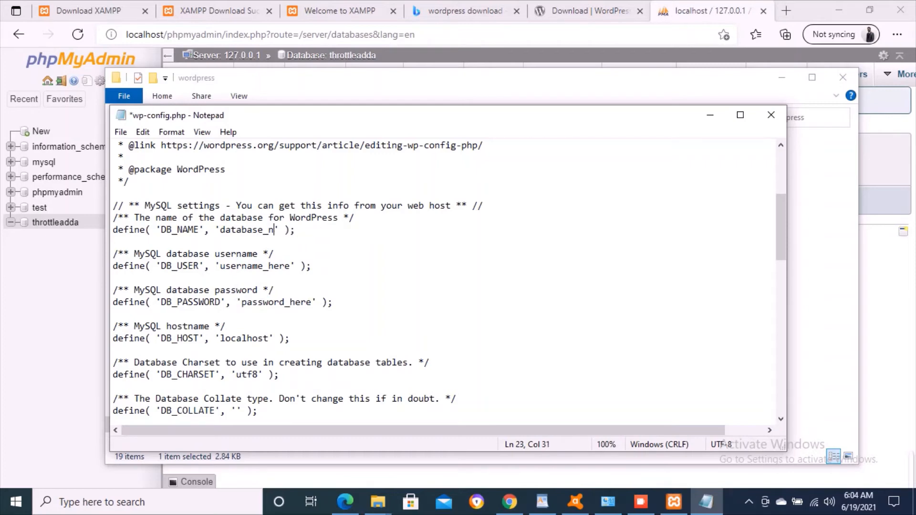
{"action": "key", "text": "BackSpace"}
{"action": "key", "text": "BackSpace"}
{"action": "key", "text": "BackSpace"}
{"action": "key", "text": "BackSpace"}
{"action": "type", "text": "throttleadda"}
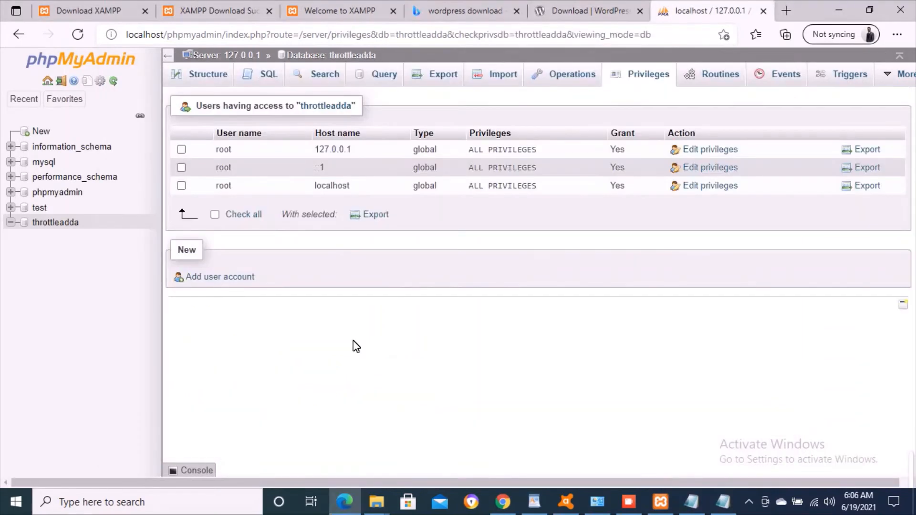
- Close the extra my.ini Notepad window, leaving wp-config.php in front
{"action": "left_click", "coordinate": [724, 502]}
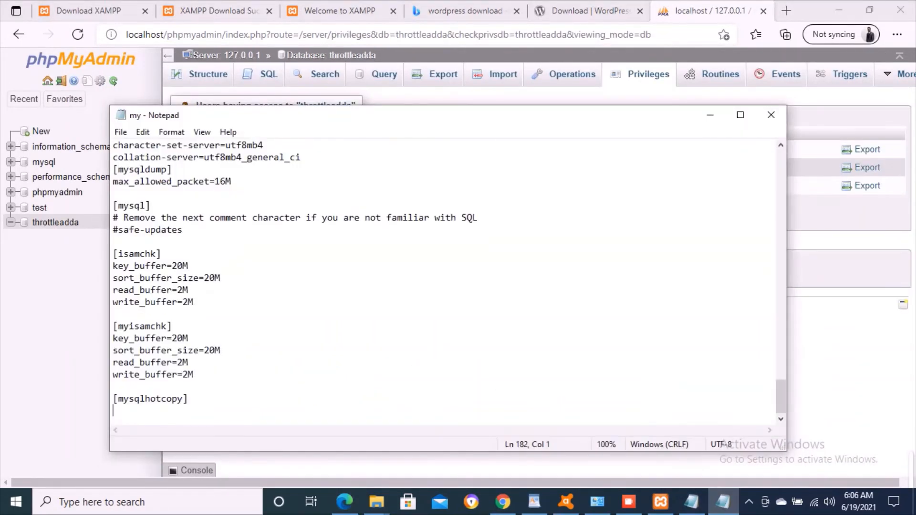
{"action": "left_click", "coordinate": [770, 114]}
{"action": "left_click", "coordinate": [705, 501]}
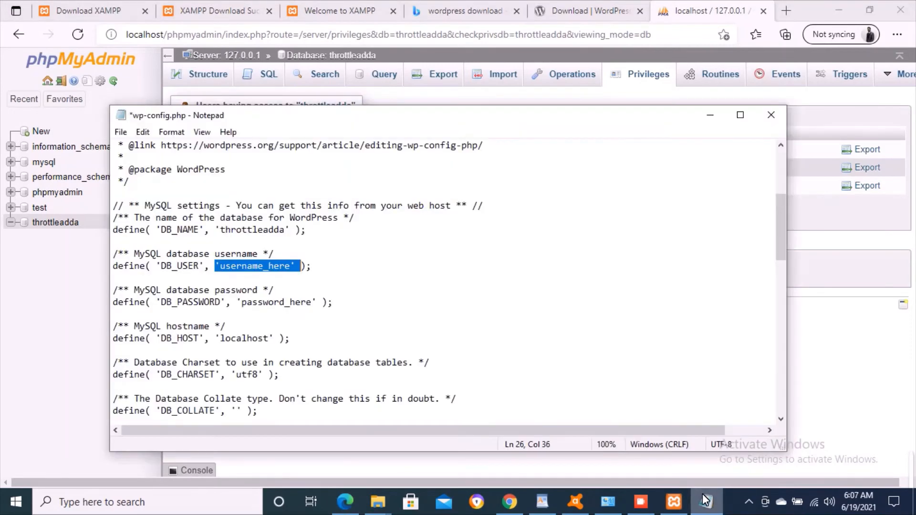
- Check throttleadda's Privileges page for the root user, then return to the DB_USER line
{"action": "left_click", "coordinate": [273, 278]}
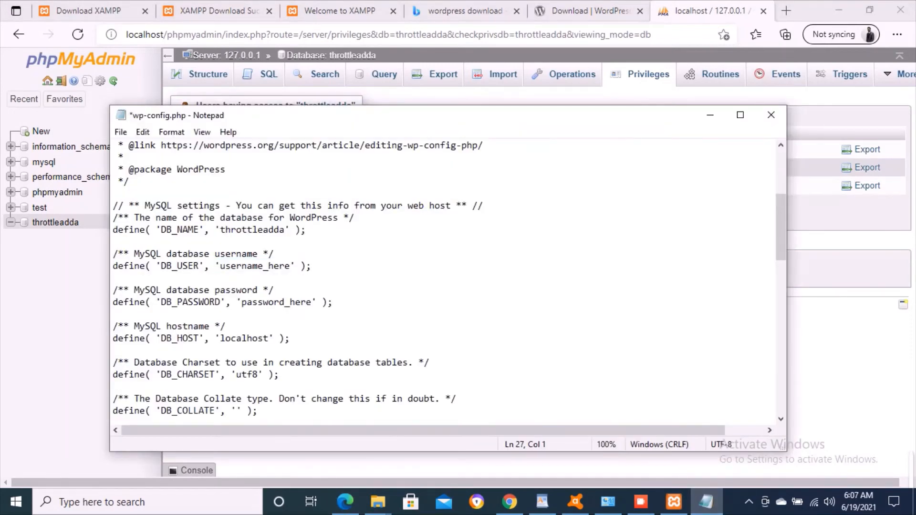
{"action": "left_click", "coordinate": [269, 266]}
{"action": "key", "text": "Right"}
{"action": "key", "text": "Right"}
{"action": "key", "text": "Right"}
{"action": "key", "text": "Right"}
{"action": "left_click", "coordinate": [814, 298]}
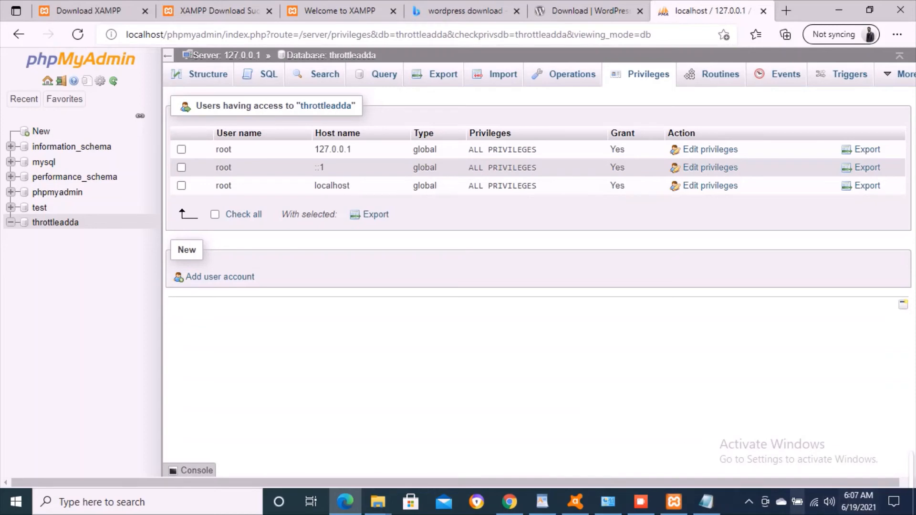
{"action": "left_click", "coordinate": [706, 502]}
- Set DB_USER to root in place of username_here
{"action": "mouse_move", "coordinate": [674, 502]}
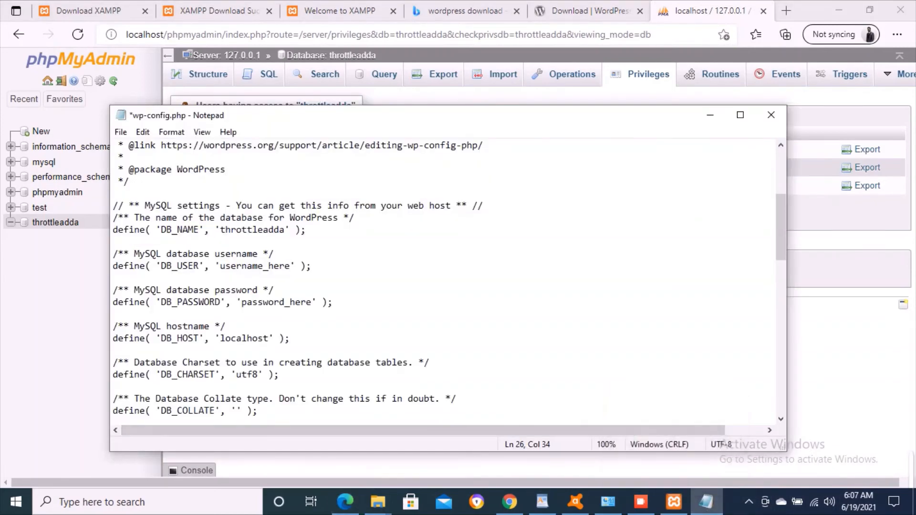
{"action": "key", "text": "BackSpace"}
{"action": "key", "text": "BackSpace"}
{"action": "key", "text": "BackSpace"}
{"action": "key", "text": "BackSpace"}
{"action": "key", "text": "BackSpace"}
{"action": "key", "text": "BackSpace"}
{"action": "key", "text": "BackSpace"}
{"action": "key", "text": "BackSpace"}
{"action": "key", "text": "BackSpace"}
{"action": "key", "text": "BackSpace"}
{"action": "key", "text": "BackSpace"}
{"action": "key", "text": "BackSpace"}
{"action": "key", "text": "BackSpace"}
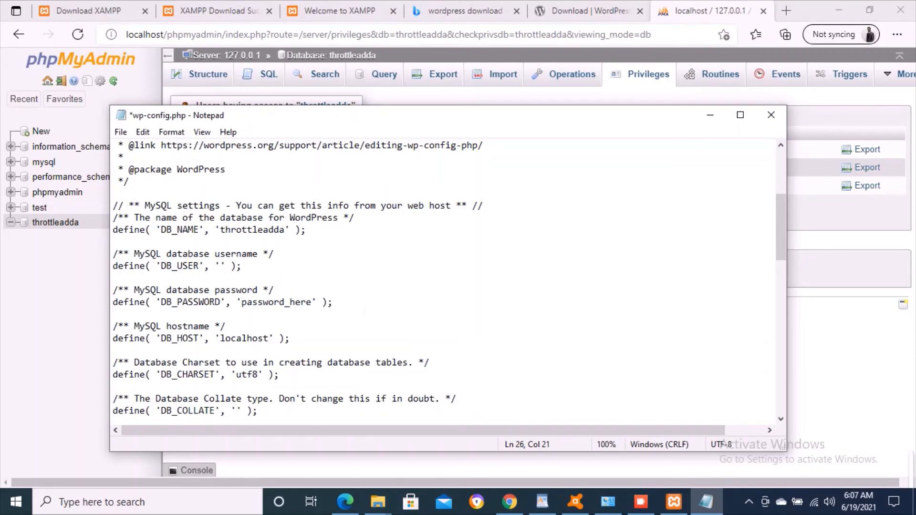
{"action": "type", "text": "root"}
{"action": "key", "text": "Down"}
{"action": "key", "text": "Down"}
{"action": "key", "text": "Down"}
{"action": "key", "text": "Right"}
{"action": "key", "text": "Right"}
{"action": "key", "text": "Right"}
{"action": "key", "text": "Right"}
{"action": "key", "text": "Right"}
{"action": "key", "text": "Right"}
{"action": "key", "text": "Right"}
{"action": "key", "text": "Right"}
{"action": "key", "text": "Right"}
{"action": "key", "text": "Right"}
{"action": "key", "text": "Right"}
{"action": "key", "text": "Right"}
{"action": "key", "text": "Right"}
{"action": "key", "text": "Right"}
{"action": "key", "text": "Right"}
{"action": "key", "text": "Right"}
{"action": "key", "text": "Right"}
{"action": "key", "text": "Right"}
{"action": "key", "text": "Right"}
{"action": "key", "text": "Right"}
{"action": "key", "text": "Right"}
{"action": "key", "text": "Right"}
{"action": "key", "text": "Right"}
{"action": "key", "text": "Right"}
{"action": "key", "text": "Right"}
{"action": "key", "text": "Right"}
{"action": "key", "text": "Right"}
{"action": "key", "text": "Right"}
{"action": "key", "text": "Right"}
{"action": "key", "text": "Right"}
{"action": "key", "text": "Right"}
- Empty the DB_PASSWORD value, save wp-config.php and close Notepad
{"action": "key", "text": "BackSpace"}
{"action": "key", "text": "BackSpace"}
{"action": "key", "text": "BackSpace"}
{"action": "key", "text": "BackSpace"}
{"action": "key", "text": "BackSpace"}
{"action": "key", "text": "BackSpace"}
{"action": "key", "text": "BackSpace"}
{"action": "key", "text": "BackSpace"}
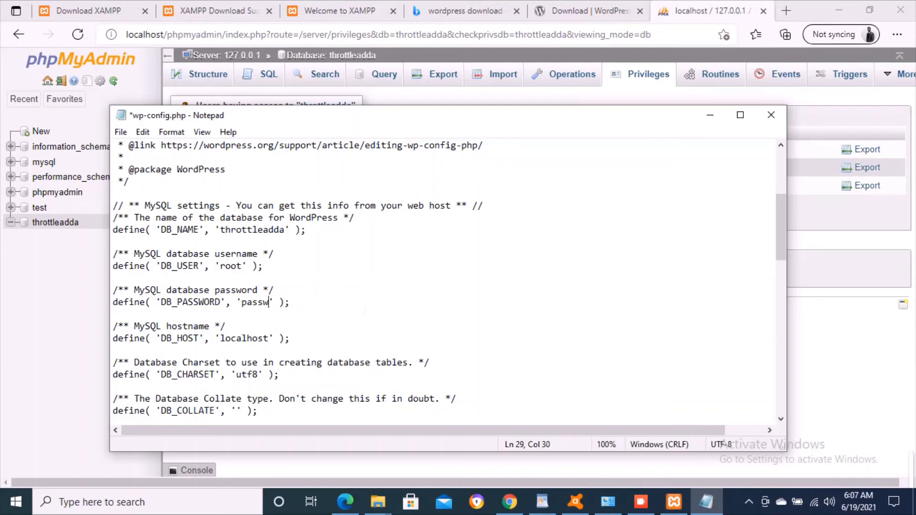
{"action": "key", "text": "BackSpace"}
{"action": "key", "text": "BackSpace"}
{"action": "key", "text": "BackSpace"}
{"action": "key", "text": "BackSpace"}
{"action": "key", "text": "BackSpace"}
{"action": "key", "text": "ctrl+s"}
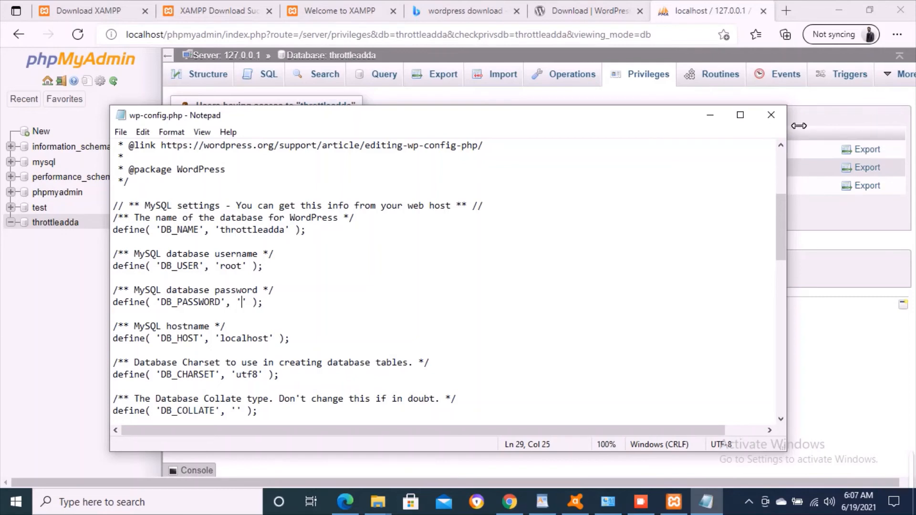
{"action": "left_click", "coordinate": [771, 115]}
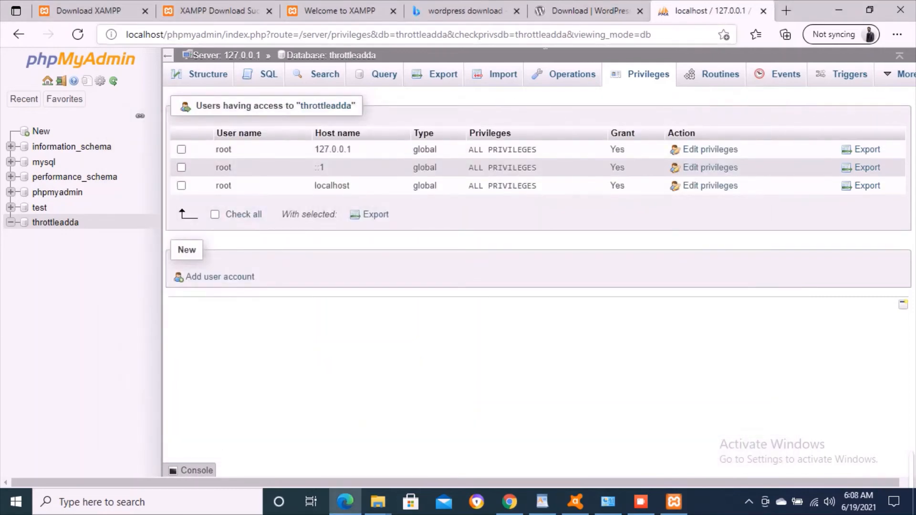
{"action": "left_click", "coordinate": [579, 12]}
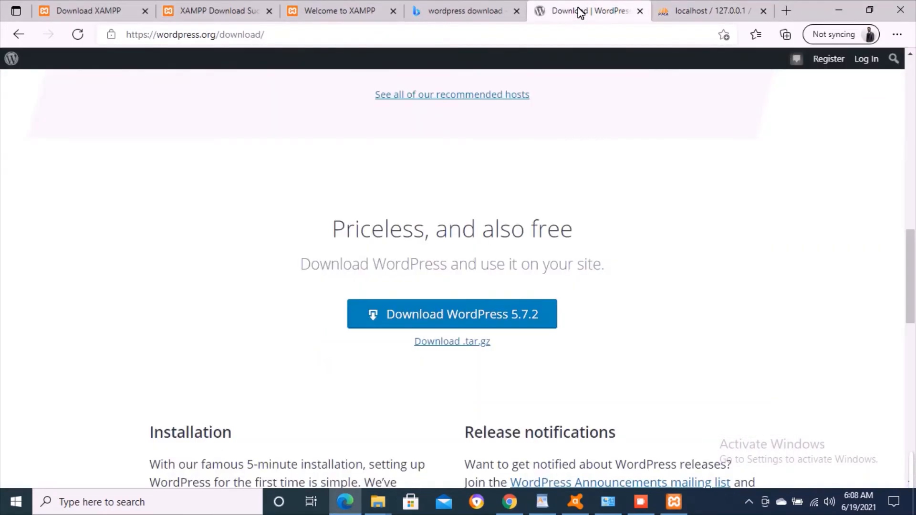
{"action": "left_click", "coordinate": [488, 43]}
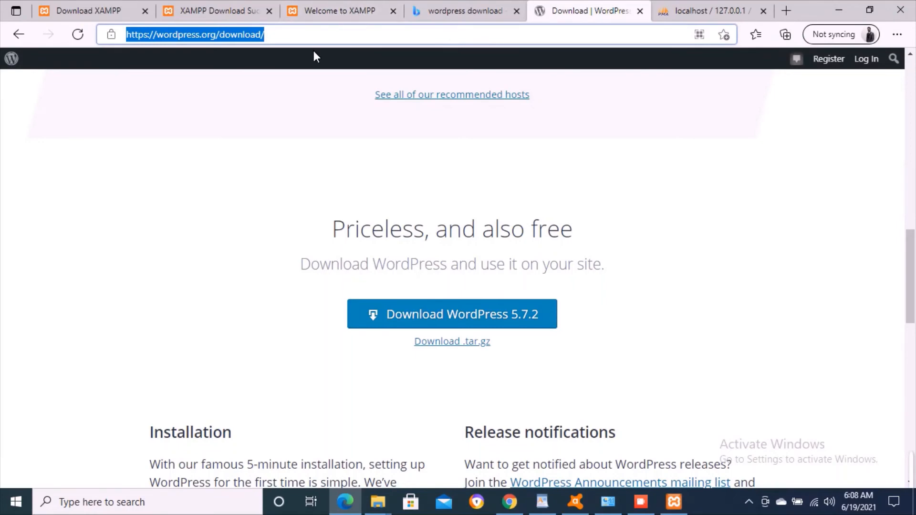
{"action": "type", "text": "ht"}
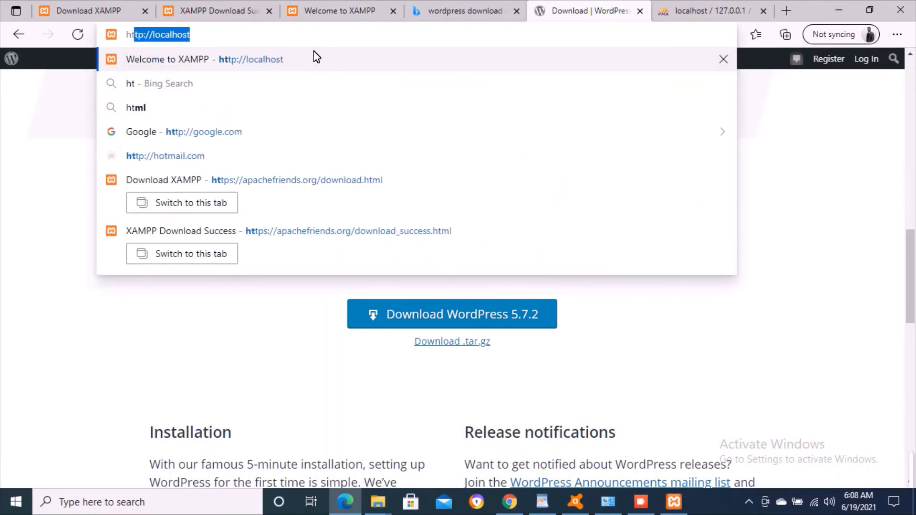
{"action": "type", "text": "tps"}
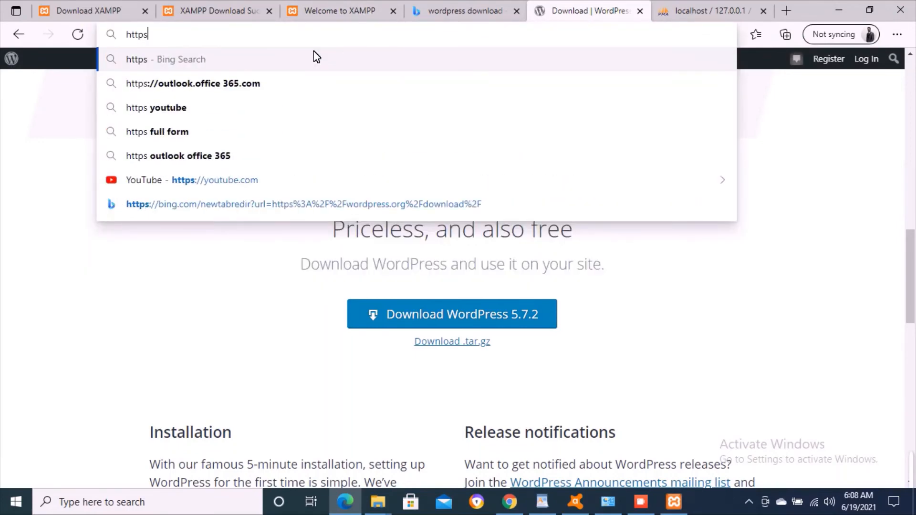
{"action": "type", "text": "://l"}
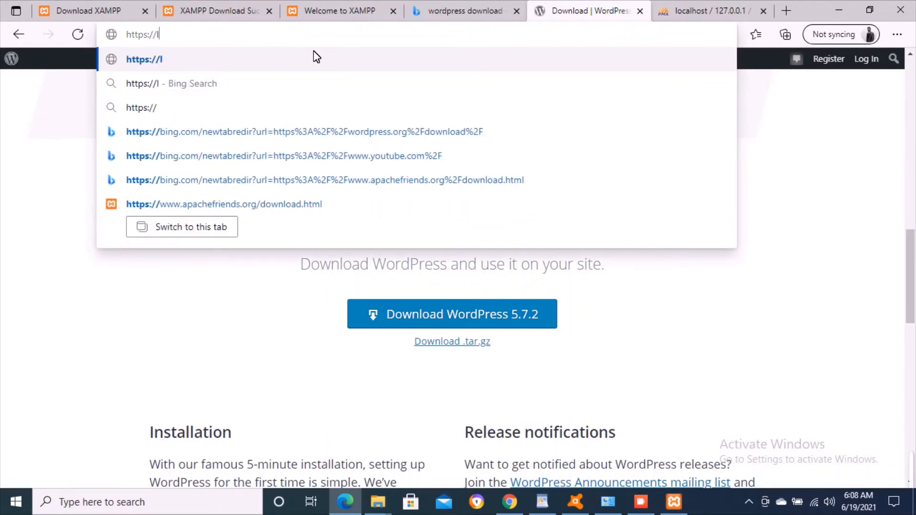
{"action": "type", "text": "ocalhost"}
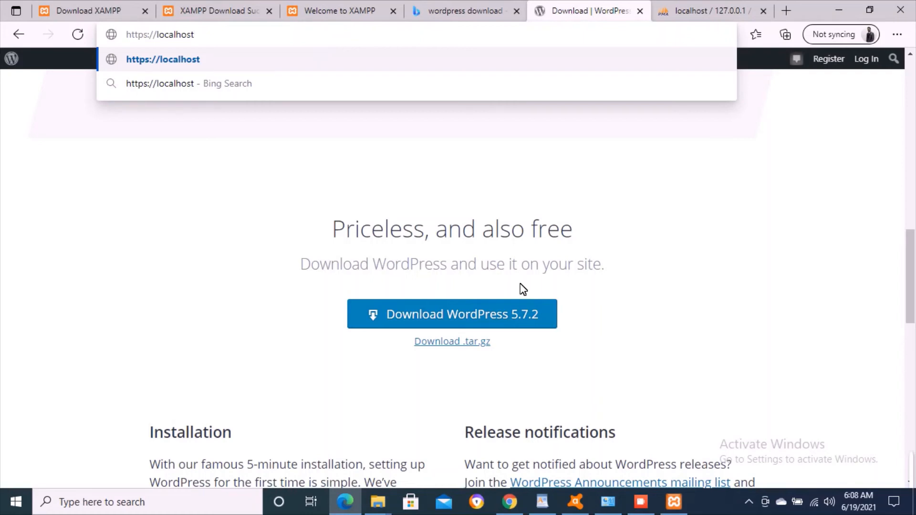
{"action": "left_click", "coordinate": [697, 276]}
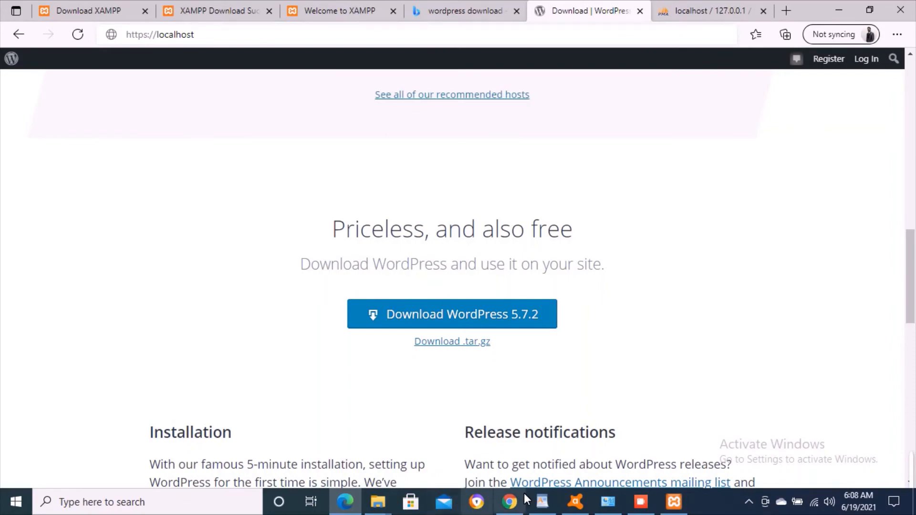
- Move the wordpress Explorer window up to C:\xampp\htdocs, then return to Edge's address bar
{"action": "left_click", "coordinate": [379, 503]}
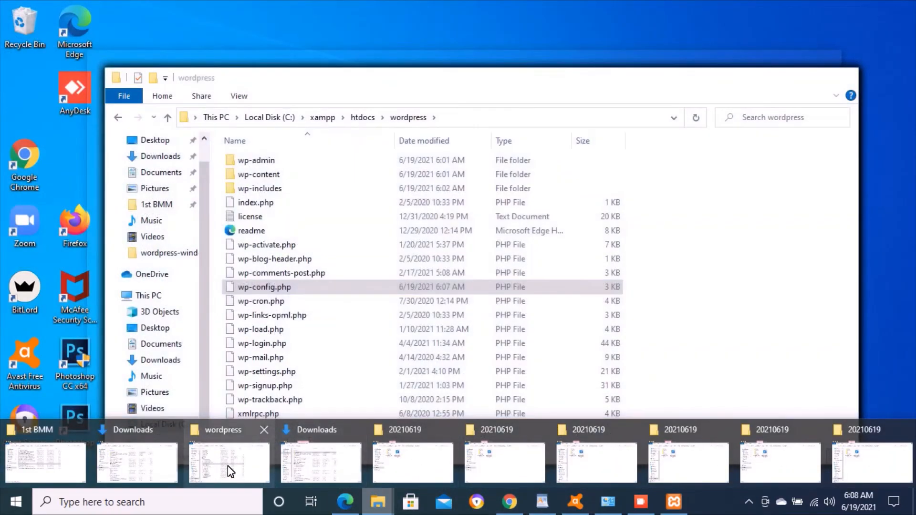
{"action": "left_click", "coordinate": [230, 472]}
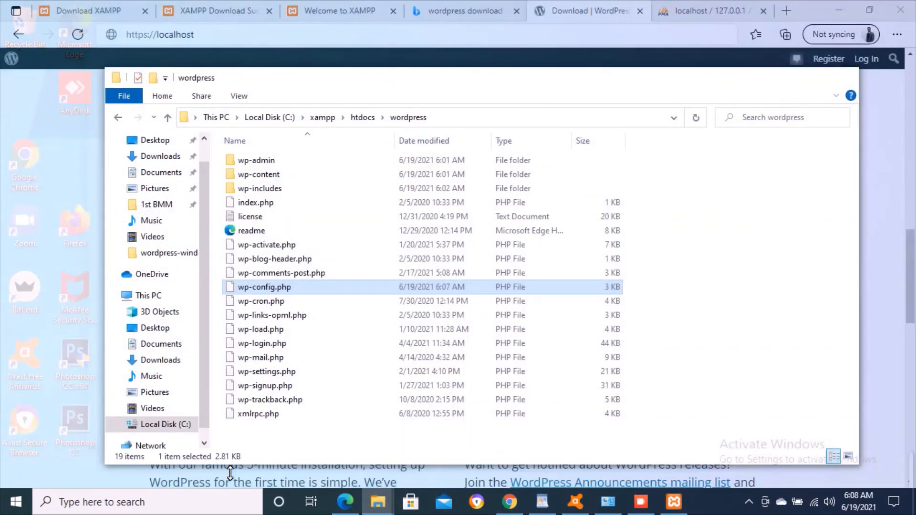
{"action": "key", "text": "BackSpace"}
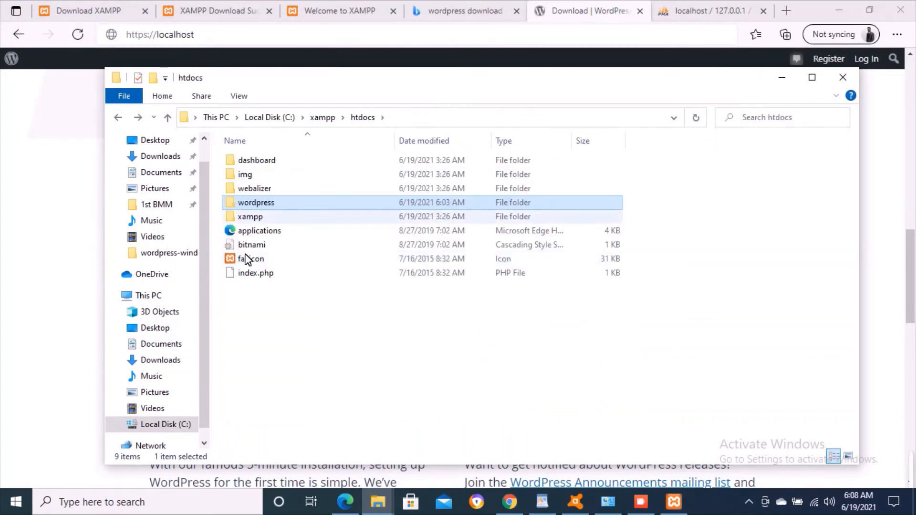
{"action": "left_click", "coordinate": [358, 361]}
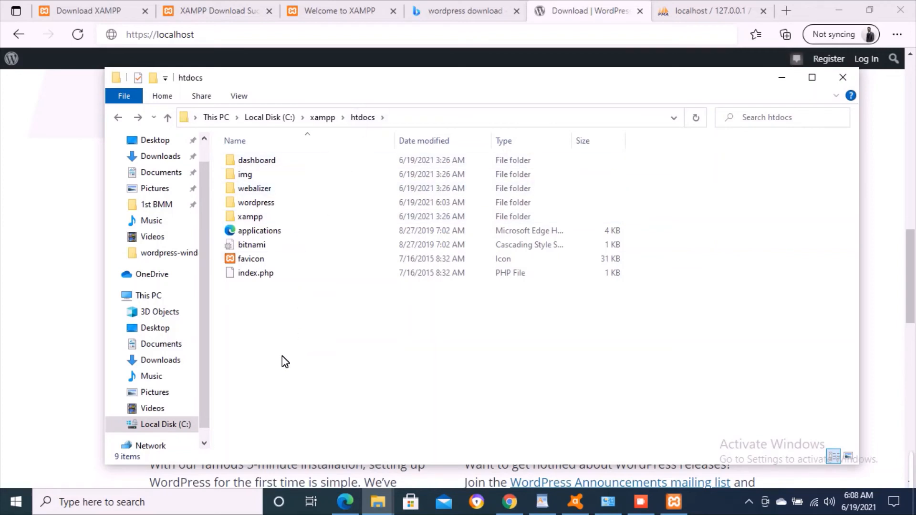
{"action": "left_click", "coordinate": [144, 43]}
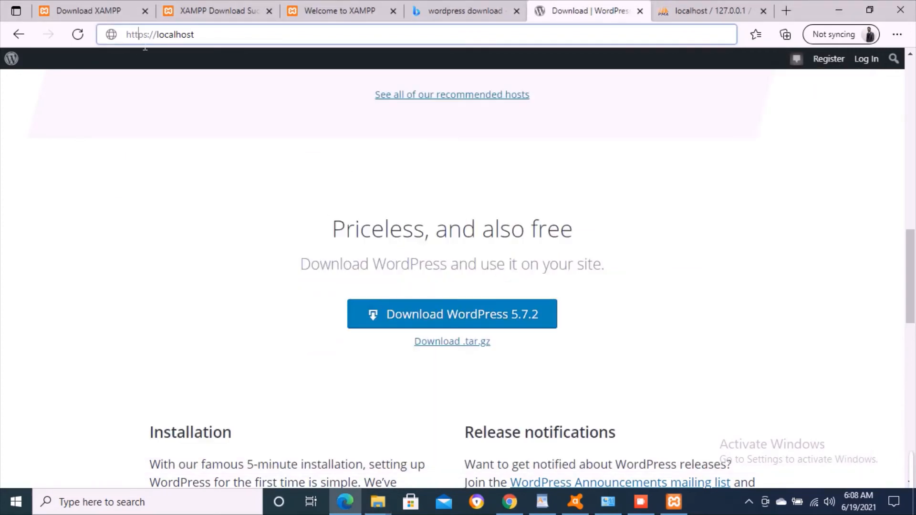
{"action": "key", "text": "Left"}
{"action": "key", "text": "Delete"}
{"action": "key", "text": "Right"}
{"action": "key", "text": "Right"}
{"action": "key", "text": "Right"}
{"action": "key", "text": "Right"}
{"action": "key", "text": "Right"}
{"action": "key", "text": "Right"}
{"action": "key", "text": "Right"}
{"action": "key", "text": "Right"}
{"action": "key", "text": "Right"}
{"action": "key", "text": "Right"}
{"action": "key", "text": "Right"}
{"action": "key", "text": "Right"}
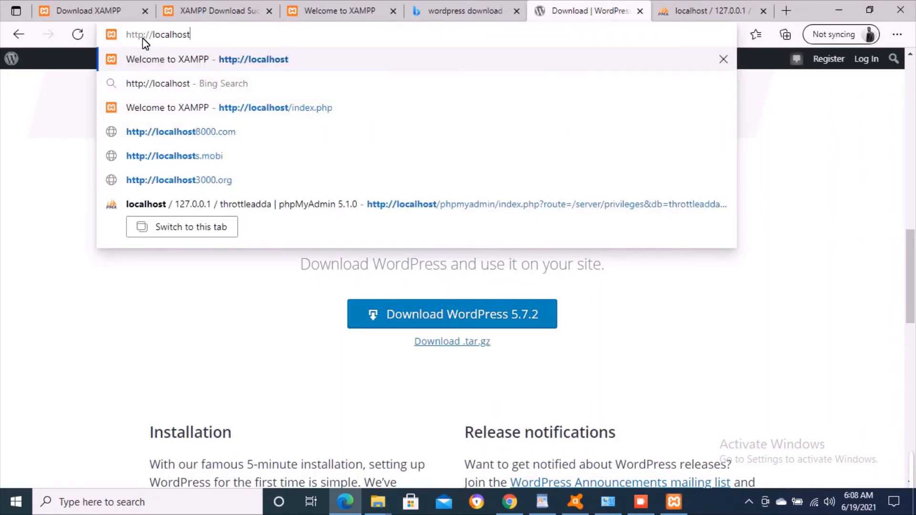
{"action": "type", "text": "/"}
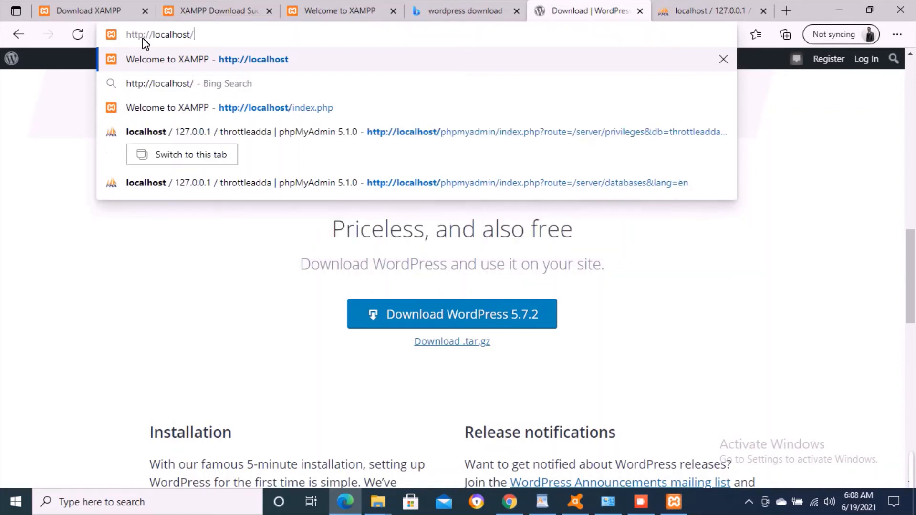
{"action": "type", "text": "word"}
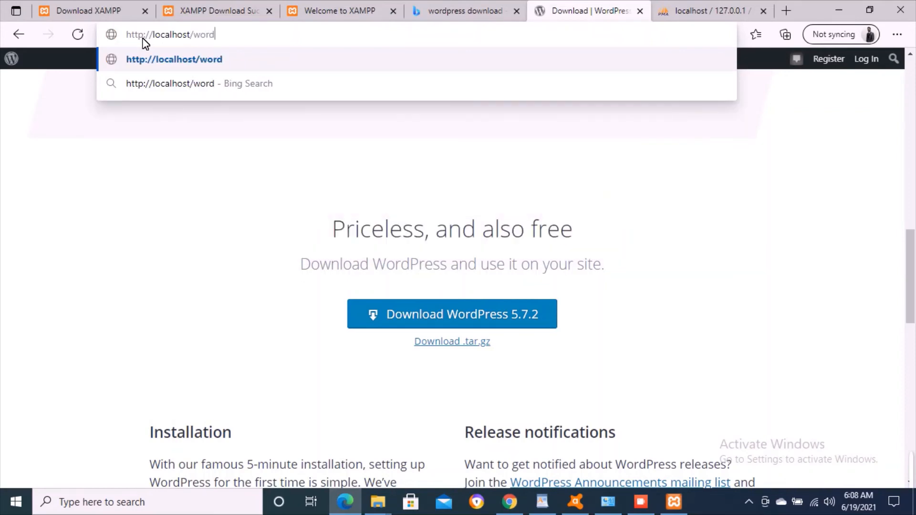
{"action": "type", "text": "prses"}
{"action": "key", "text": "BackSpace"}
{"action": "key", "text": "BackSpace"}
{"action": "key", "text": "BackSpace"}
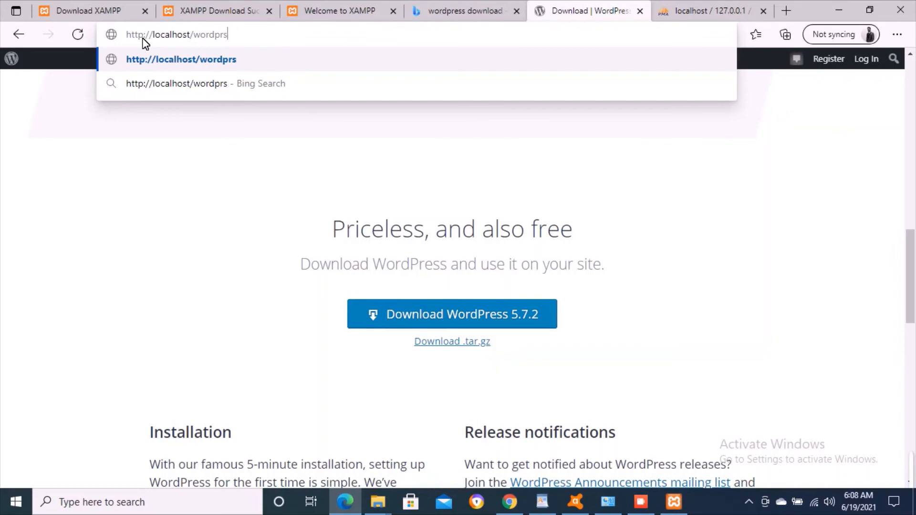
{"action": "key", "text": "BackSpace"}
{"action": "type", "text": "rs"}
{"action": "key", "text": "BackSpace"}
{"action": "key", "text": "BackSpace"}
{"action": "type", "text": "ress"}
{"action": "key", "text": "Return"}
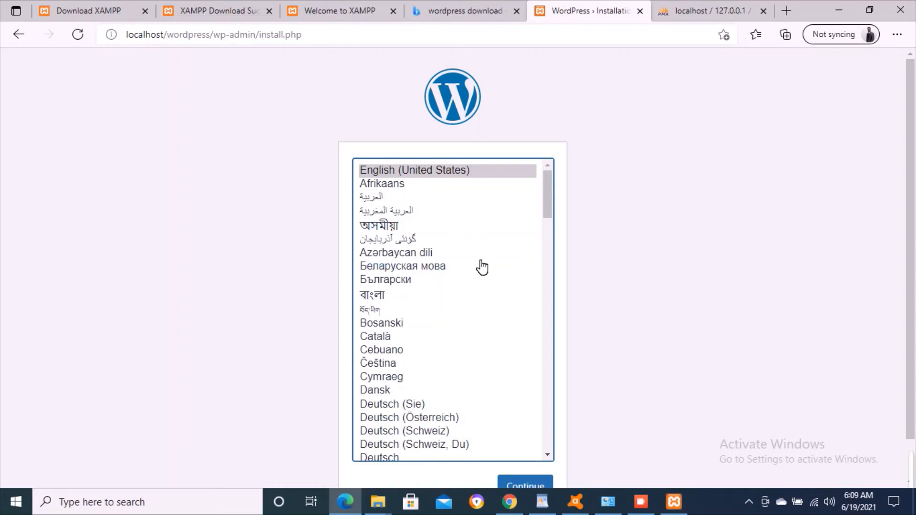
- Continue the installation with English (United States) as the language
{"action": "scroll", "coordinate": [588, 250], "scroll_direction": "down", "scroll_amount": 1}
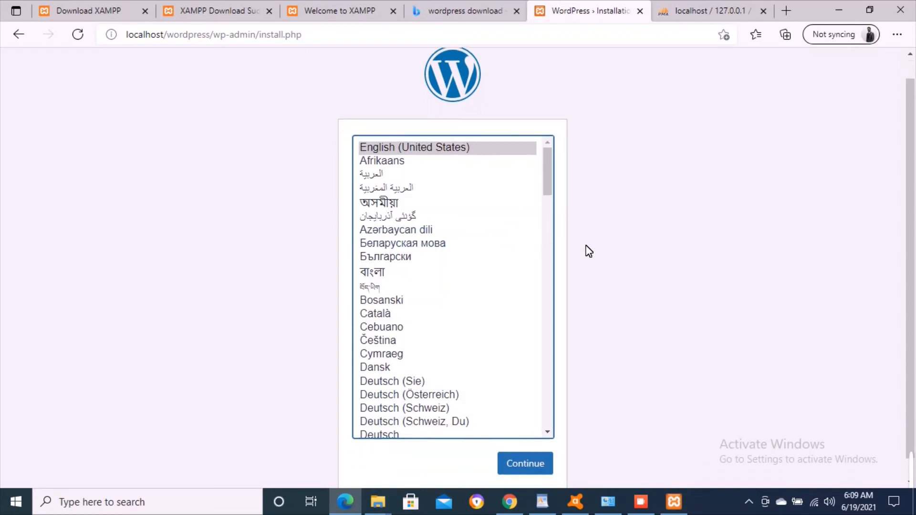
{"action": "left_click", "coordinate": [405, 160]}
{"action": "key", "text": "Up"}
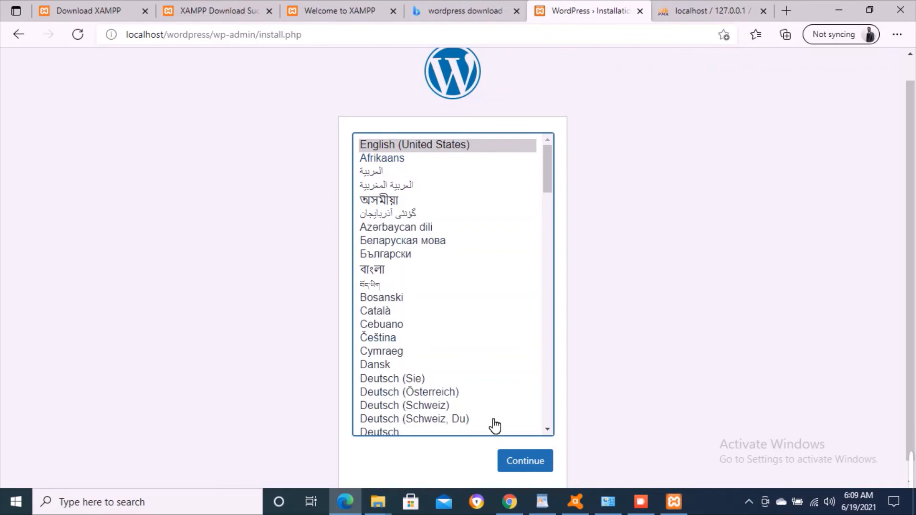
{"action": "left_click", "coordinate": [550, 459]}
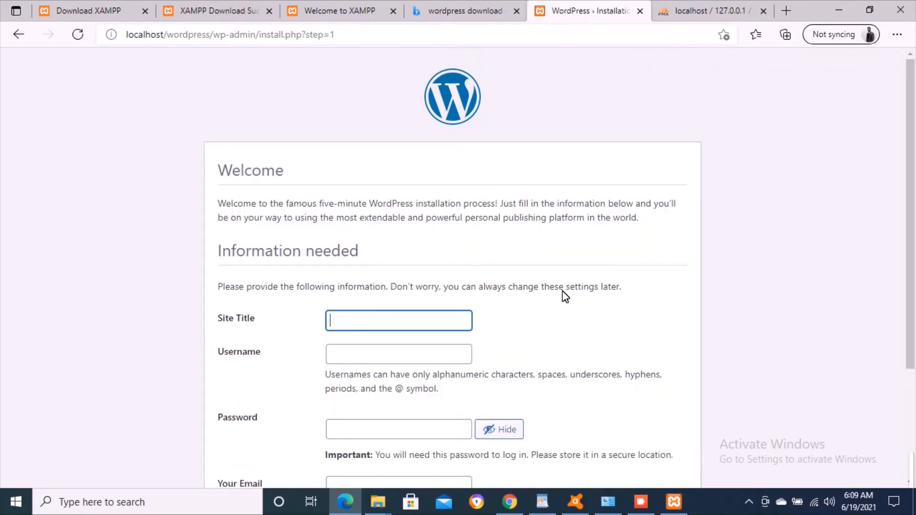
- Enter Site Title 'Throttle Adda' and username 'admin'
{"action": "scroll", "coordinate": [434, 259], "scroll_direction": "down", "scroll_amount": 1}
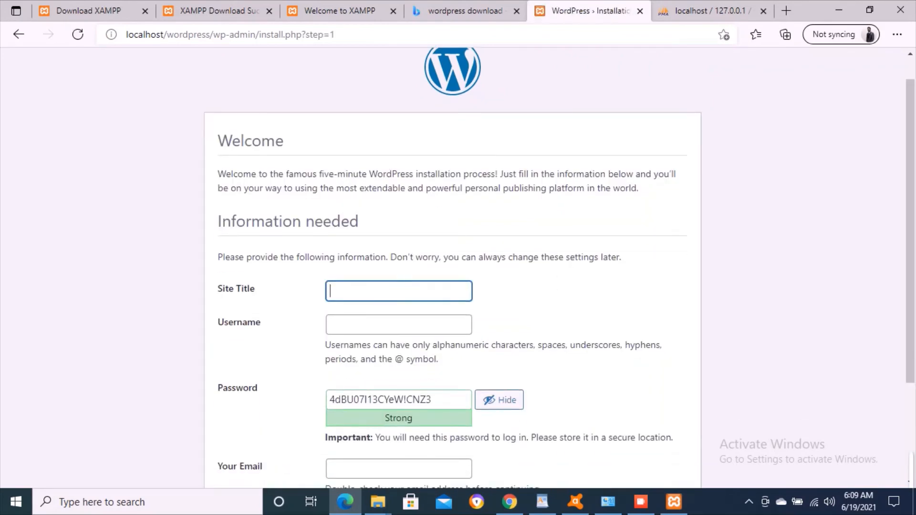
{"action": "type", "text": "Throttle Adda"}
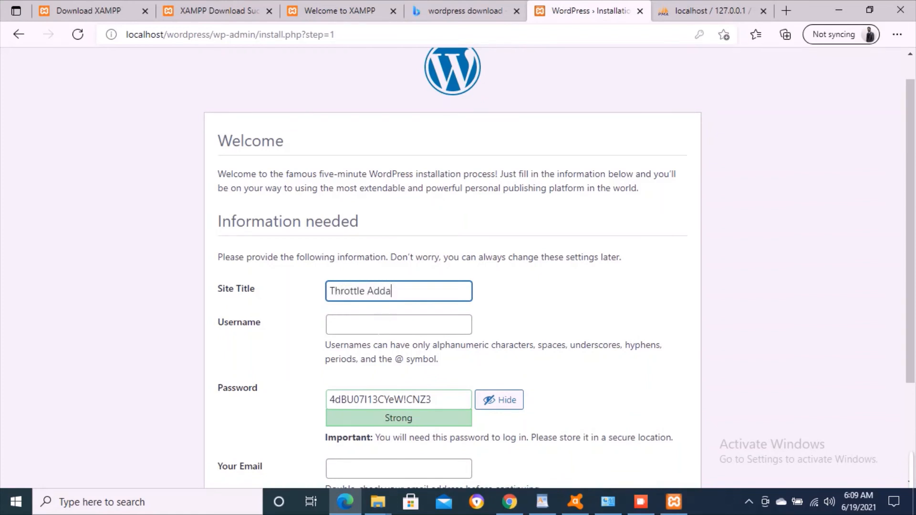
{"action": "left_click", "coordinate": [379, 328]}
{"action": "type", "text": "admin"}
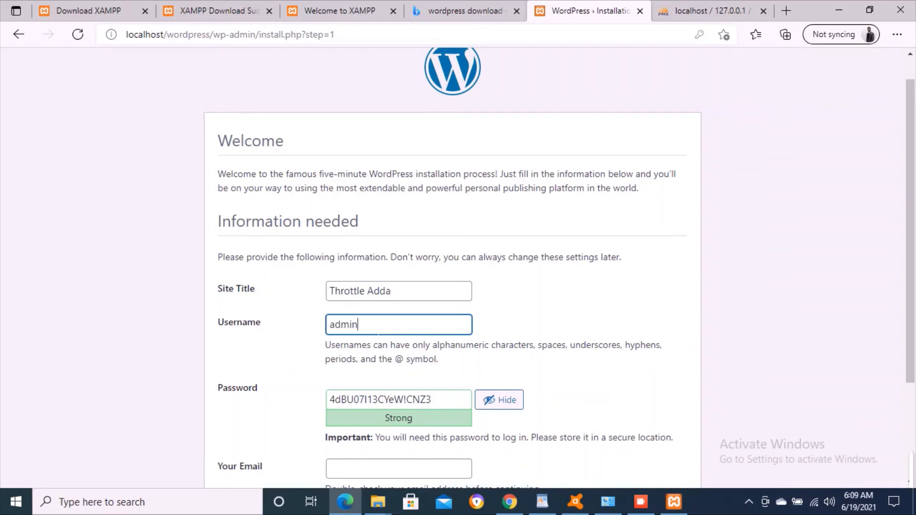
- Replace the generated password with a short custom password of your own
{"action": "scroll", "coordinate": [378, 329], "scroll_direction": "down", "scroll_amount": 1}
{"action": "left_click_drag", "start_coordinate": [406, 347], "coordinate": [451, 359]}
{"action": "key", "text": "ctrl+a"}
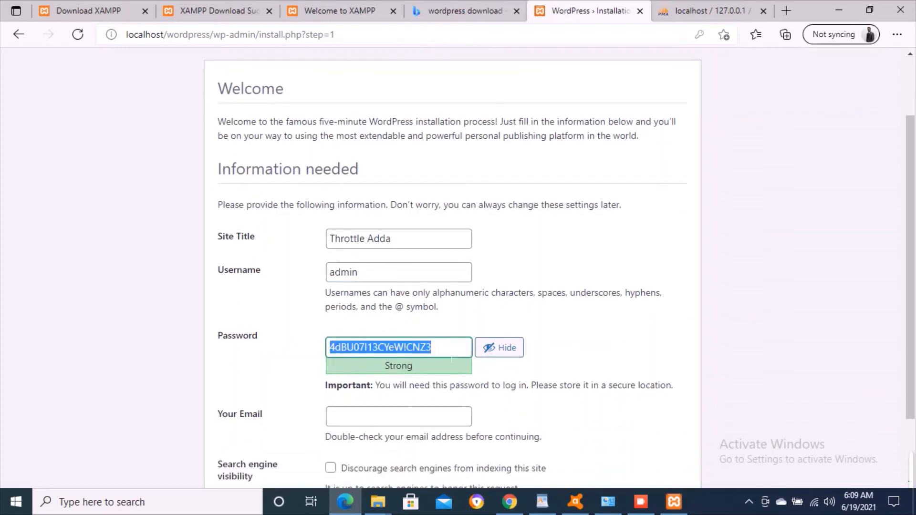
{"action": "key", "text": "BackSpace"}
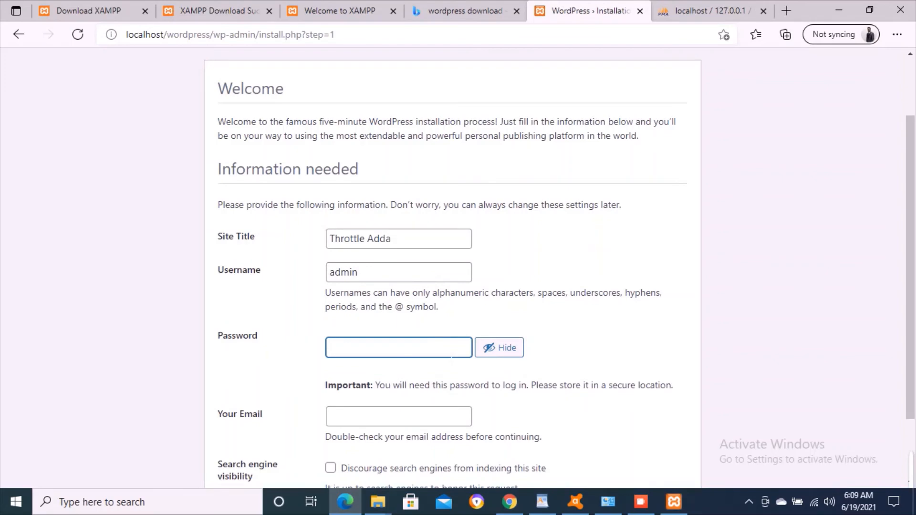
{"action": "type", "text": "ad"}
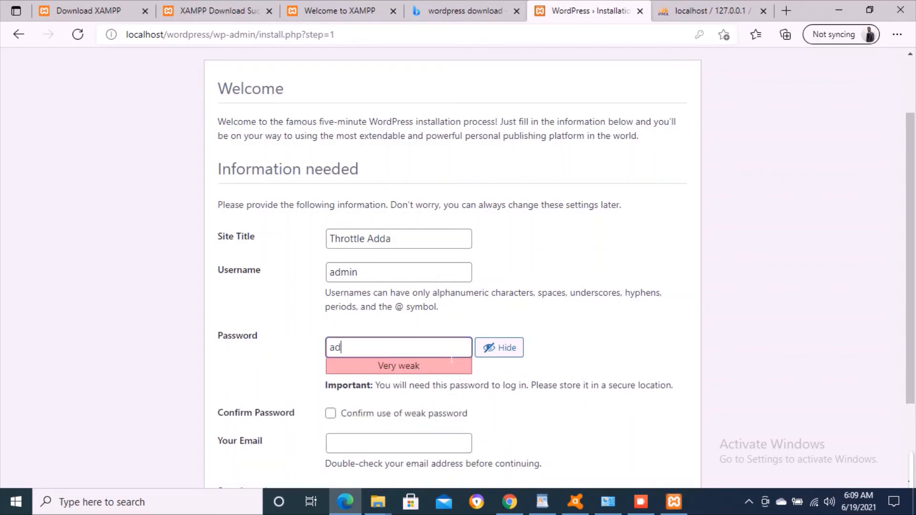
{"action": "type", "text": "min"}
{"action": "left_click", "coordinate": [301, 351]}
{"action": "scroll", "coordinate": [302, 350], "scroll_direction": "down", "scroll_amount": 1}
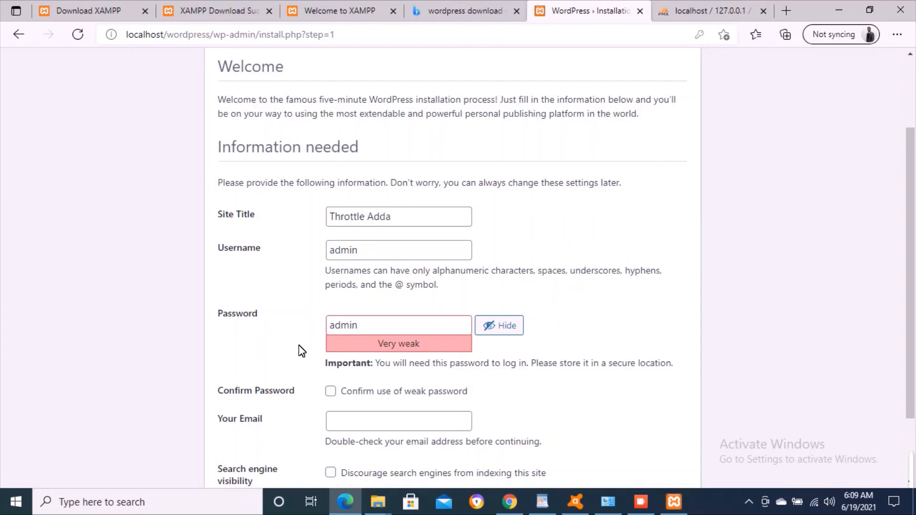
{"action": "scroll", "coordinate": [302, 351], "scroll_direction": "down", "scroll_amount": 2}
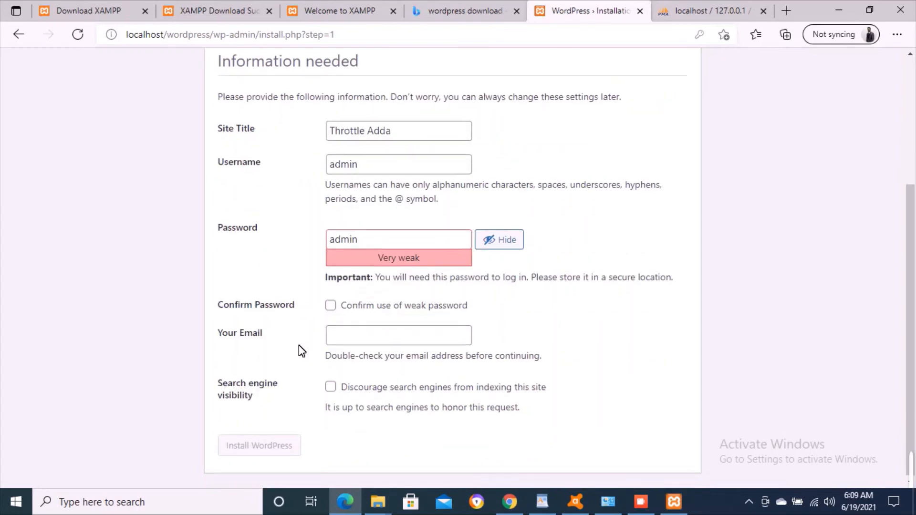
- Confirm use of the weak password and enter the administrator's e-mail address
{"action": "left_click", "coordinate": [331, 306]}
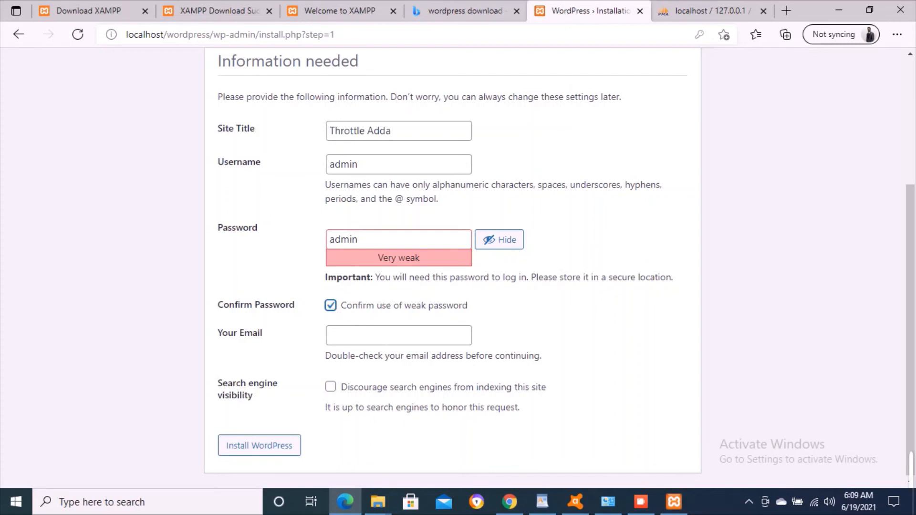
{"action": "left_click", "coordinate": [386, 337]}
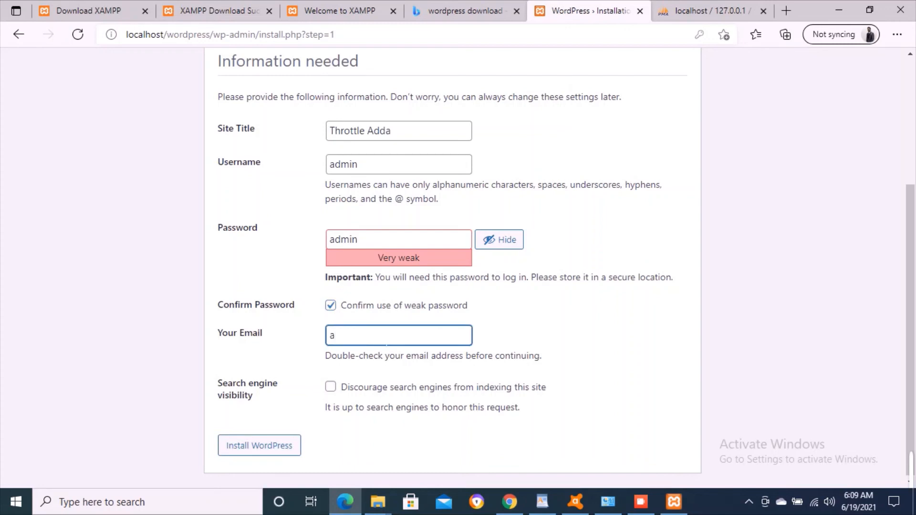
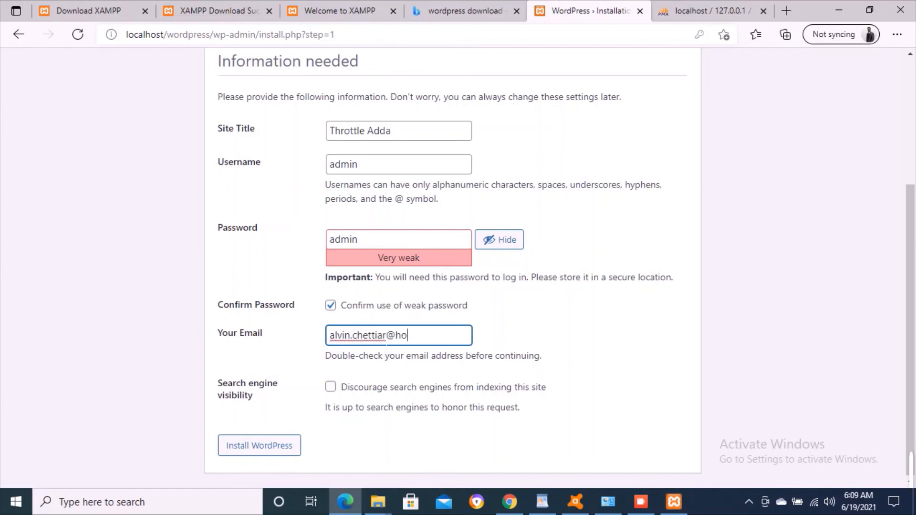
- Tick 'Discourage search engines from indexing this site' and submit the installation
{"action": "left_click", "coordinate": [329, 387]}
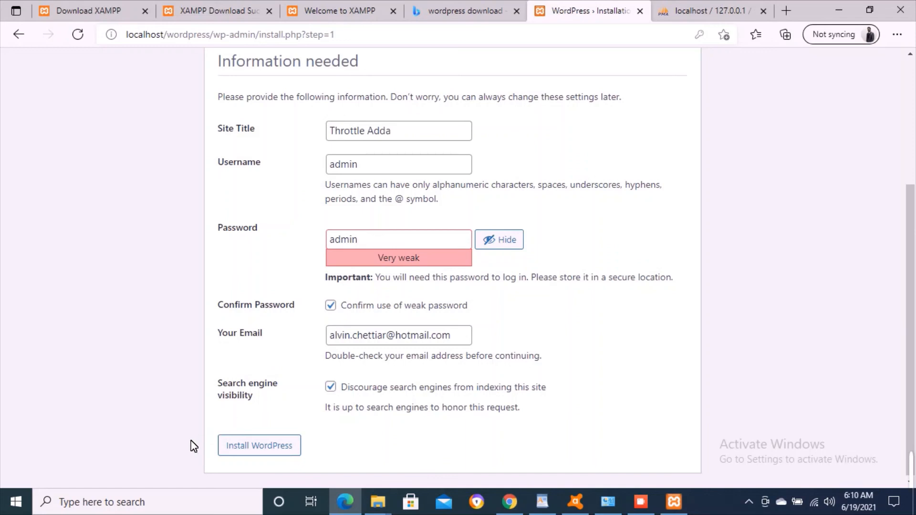
{"action": "scroll", "coordinate": [358, 442], "scroll_direction": "down", "scroll_amount": 1}
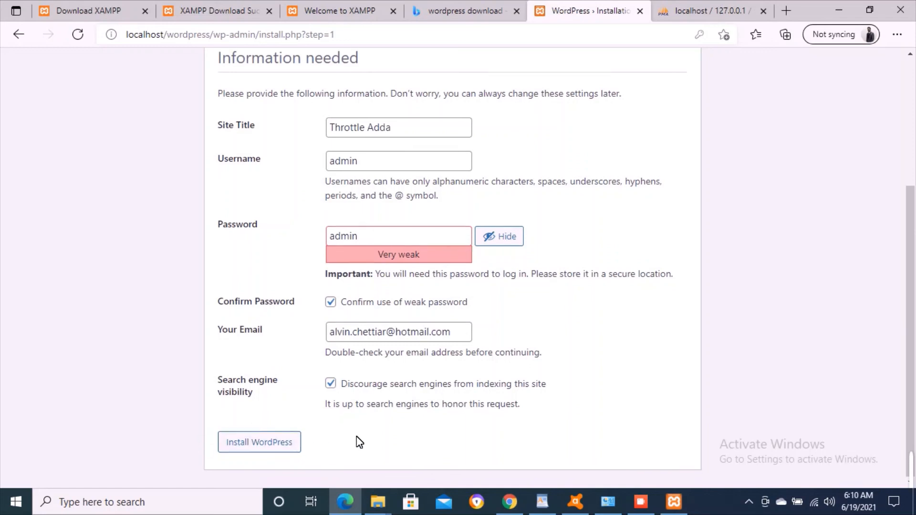
{"action": "left_click", "coordinate": [276, 447]}
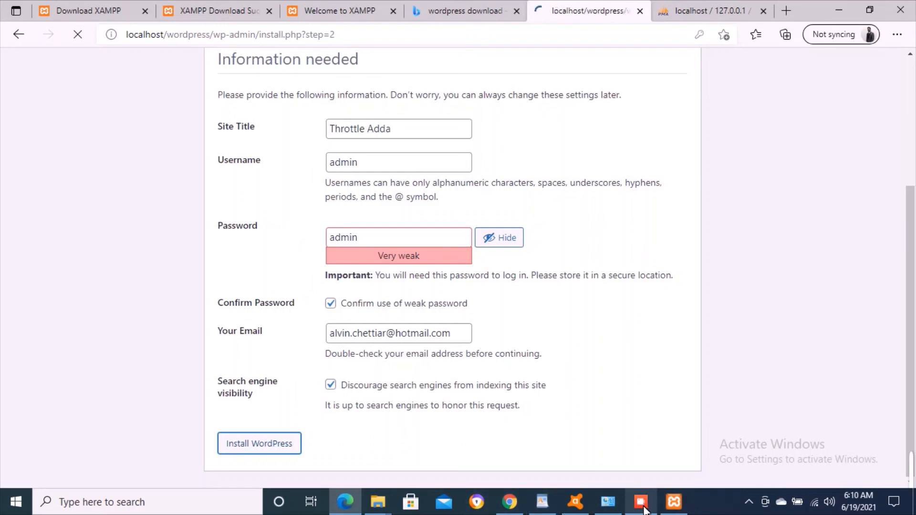
- Let Edge save the new login and go to the WordPress login page
{"action": "mouse_move", "coordinate": [673, 509]}
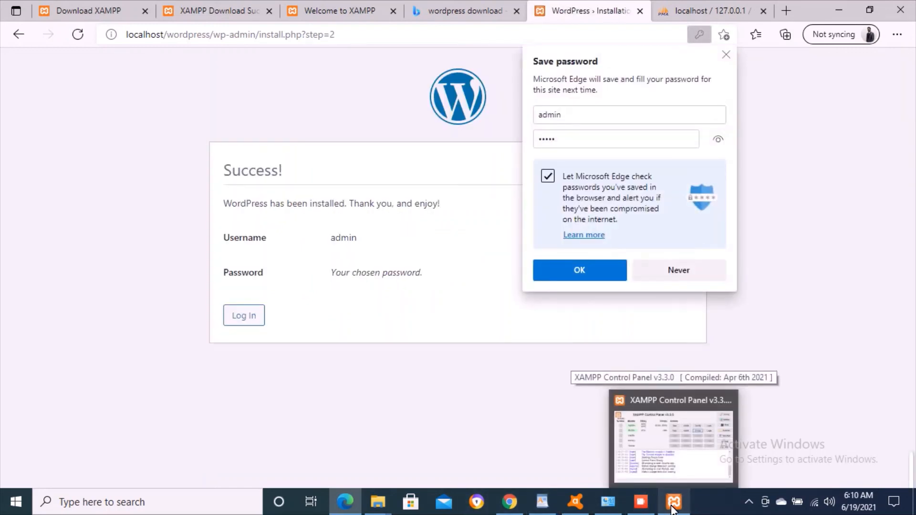
{"action": "left_click", "coordinate": [589, 270]}
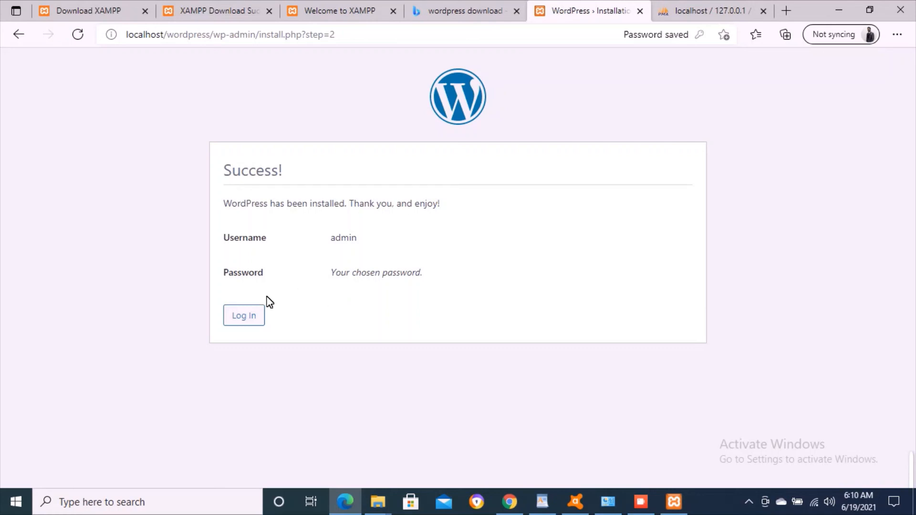
{"action": "left_click", "coordinate": [254, 316]}
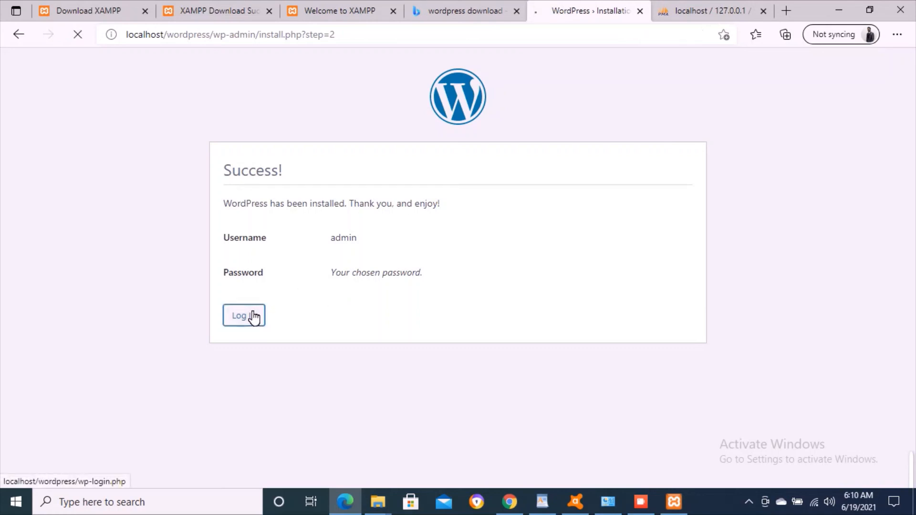
- Sign in to Throttle Adda as admin with the chosen password
{"action": "key", "text": "ctrl+a"}
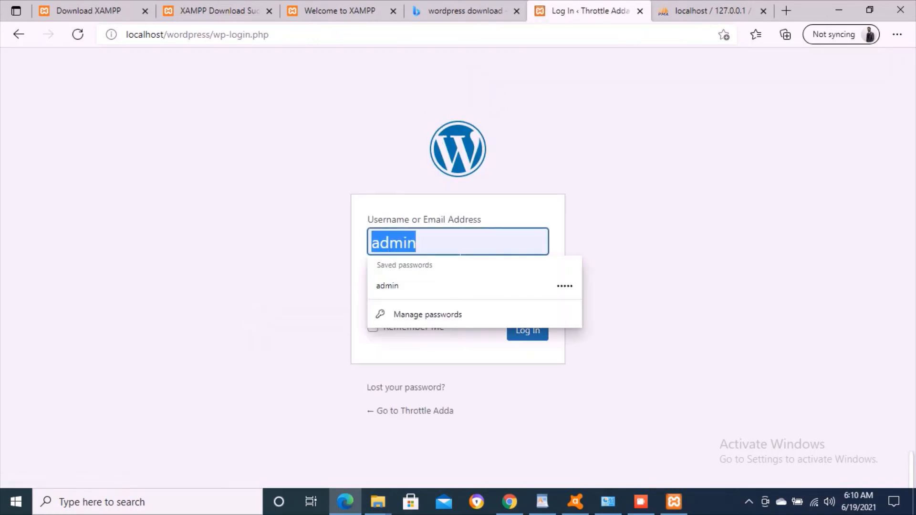
{"action": "key", "text": "BackSpace"}
{"action": "type", "text": "admin"}
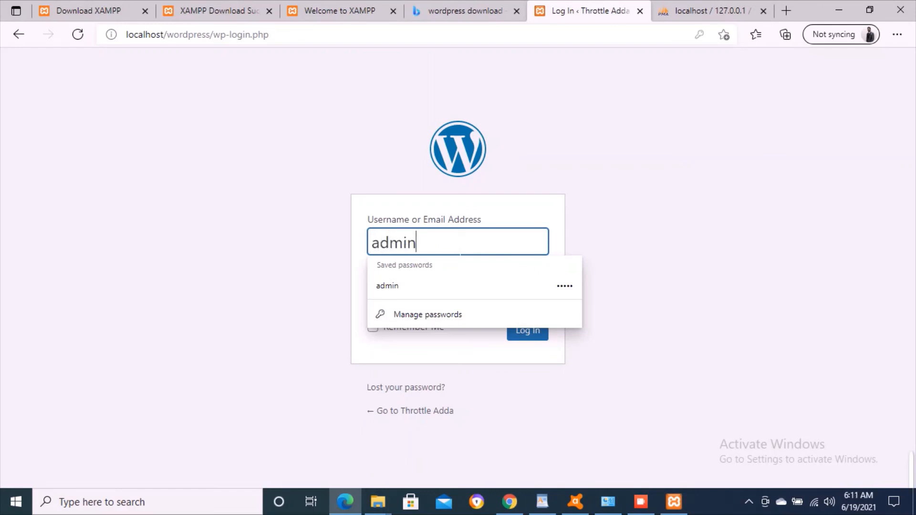
{"action": "key", "text": "Tab"}
{"action": "type", "text": "admin"}
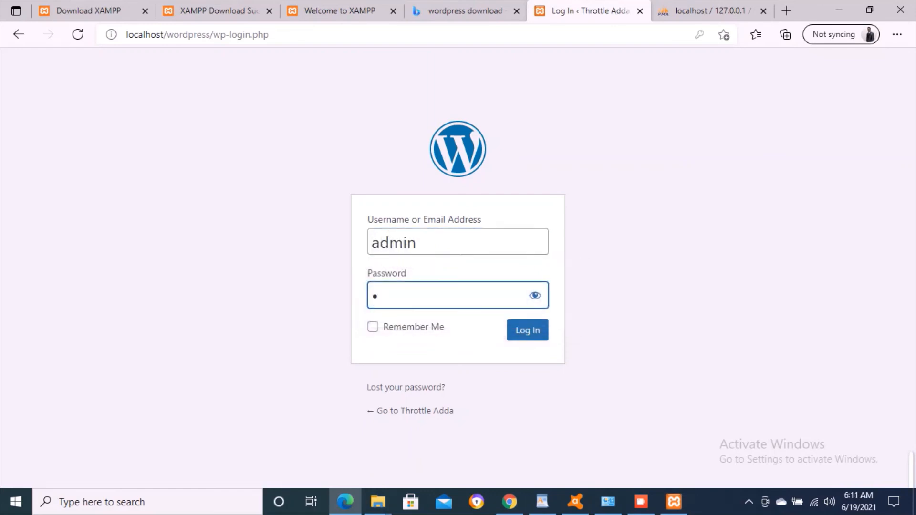
{"action": "left_click", "coordinate": [537, 337]}
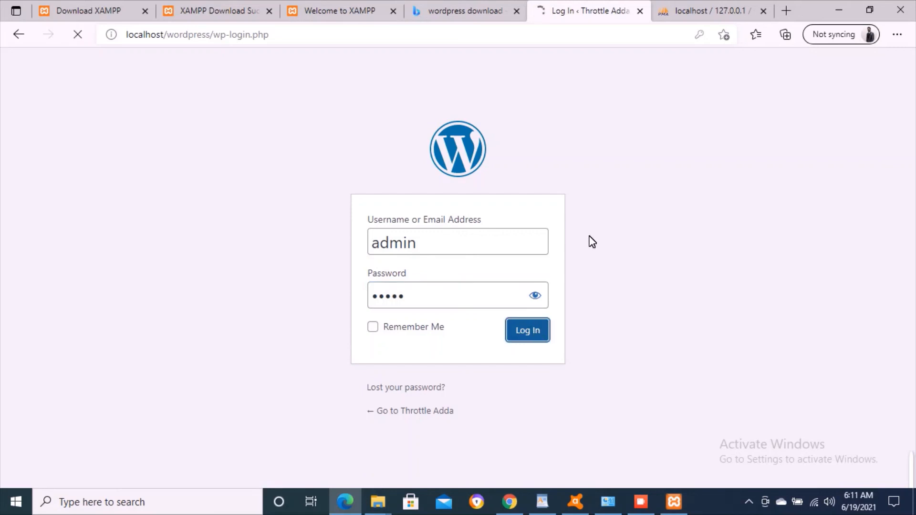